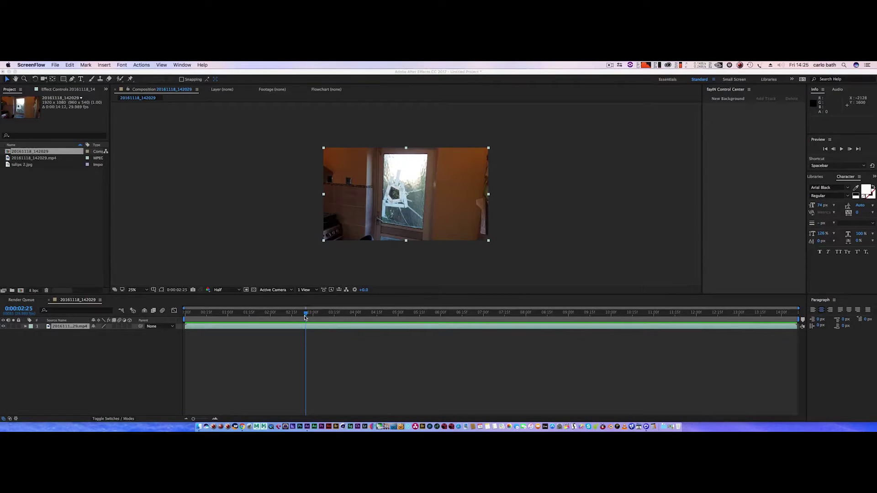
Step: Play the kitchen door clip once from frame 0, then rewind the indicator to the start
left_click(305, 318)
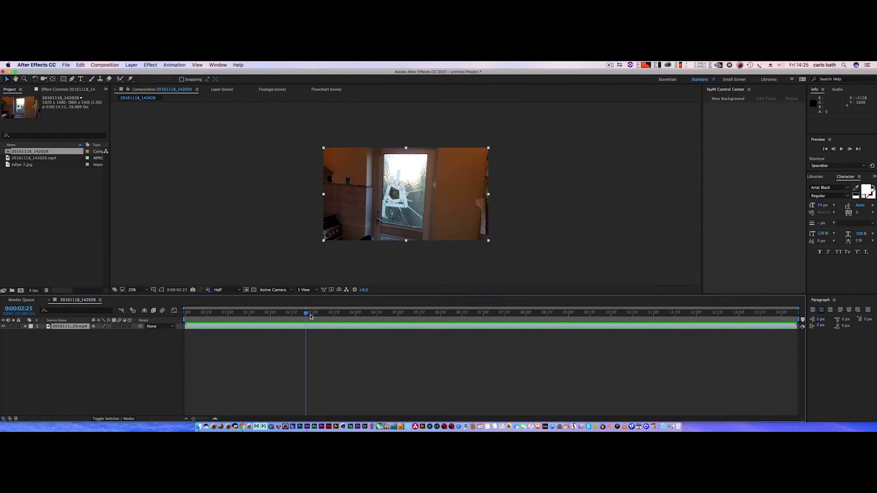
left_click_drag(306, 315, 184, 312)
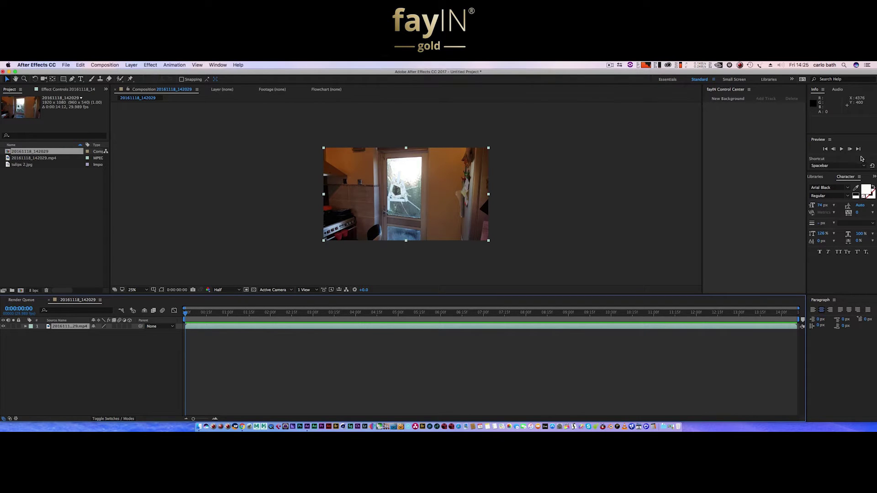
left_click(842, 149)
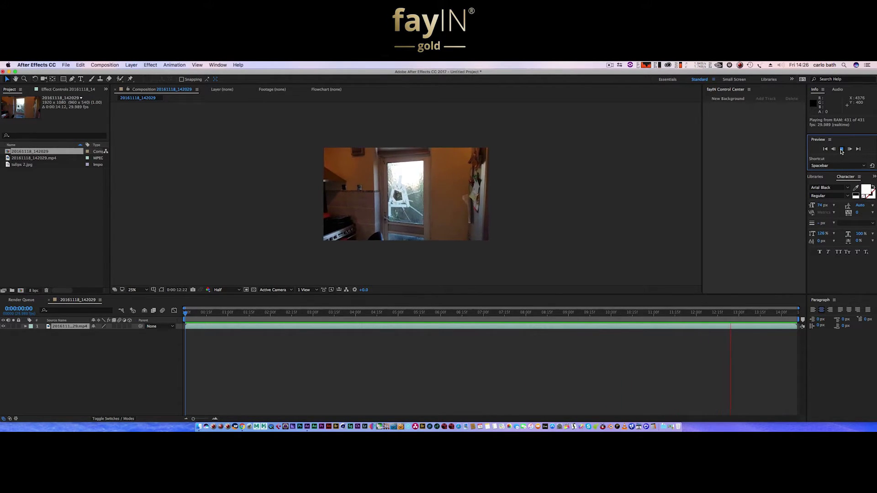
left_click(841, 150)
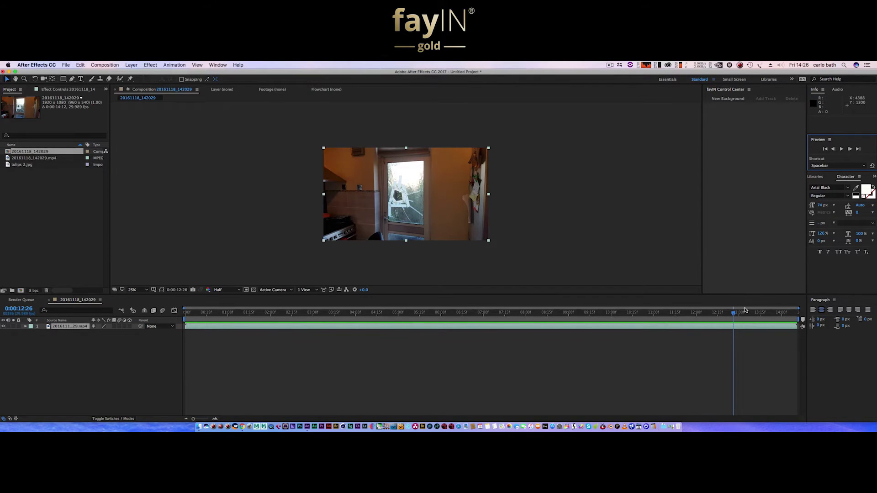
left_click_drag(733, 315, 185, 327)
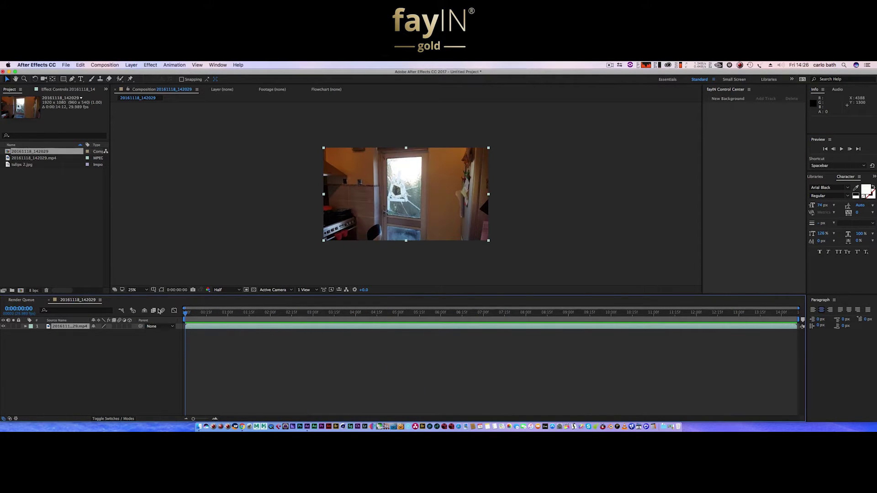
Step: View tulips 2.jpg in the Footage viewer, then return to the door composition's timeline
double_click(21, 166)
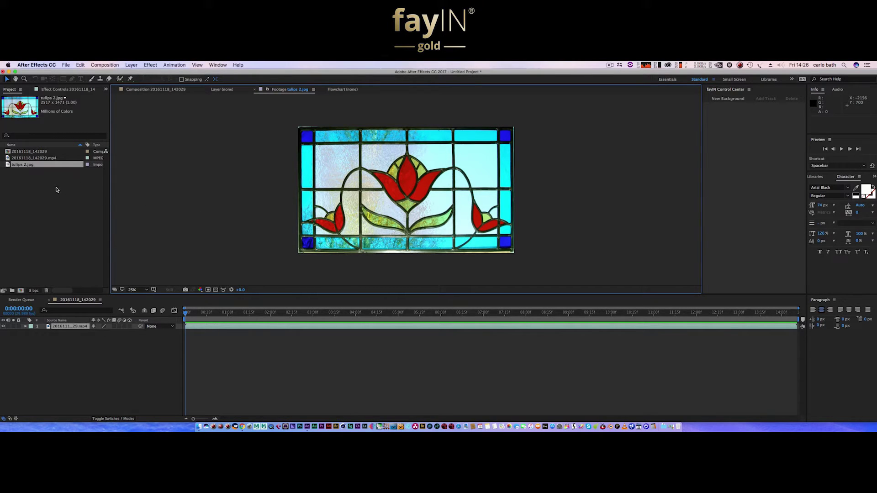
left_click(19, 302)
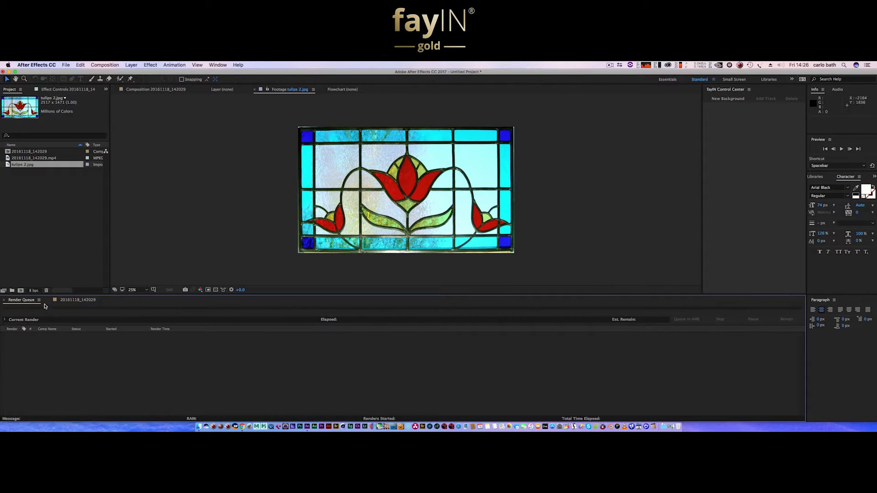
left_click(66, 301)
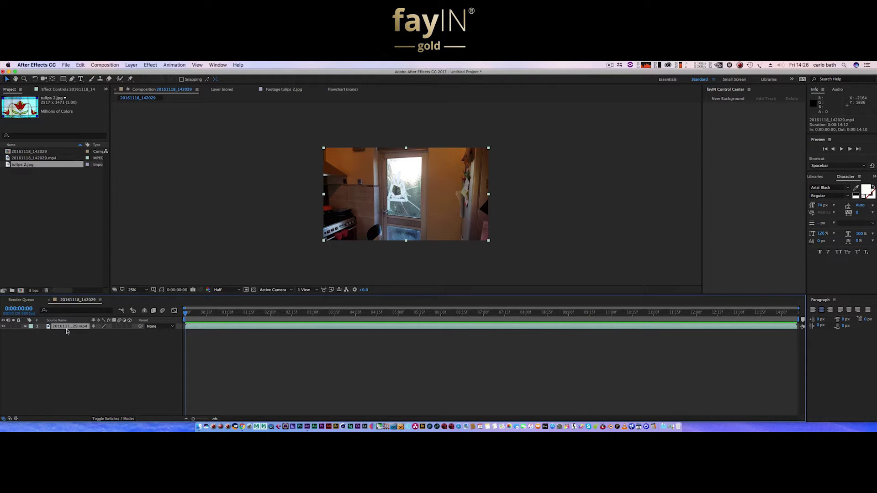
Step: Apply the fayteq fayIN effect to the door clip and add a new track
left_click(151, 66)
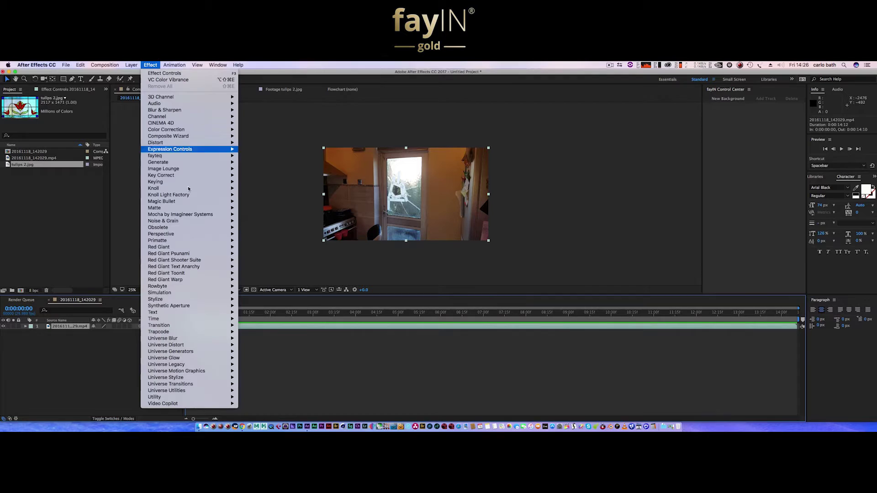
mouse_move(224, 155)
left_click(251, 156)
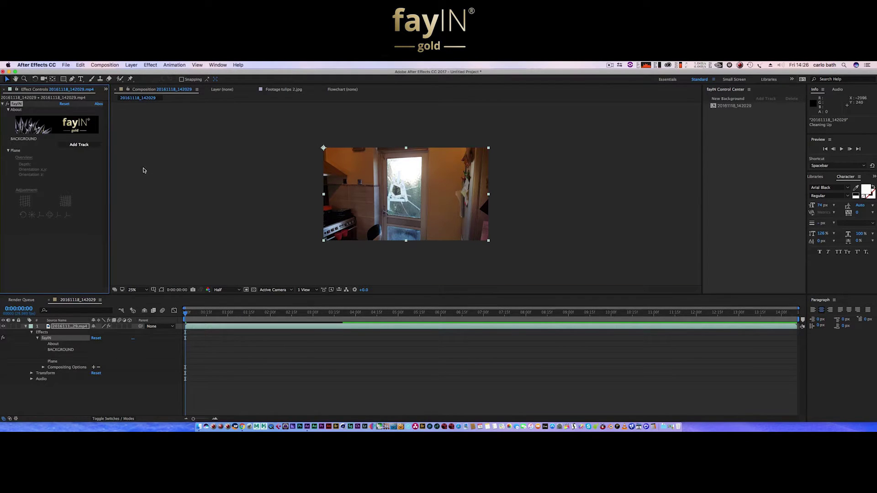
left_click(80, 146)
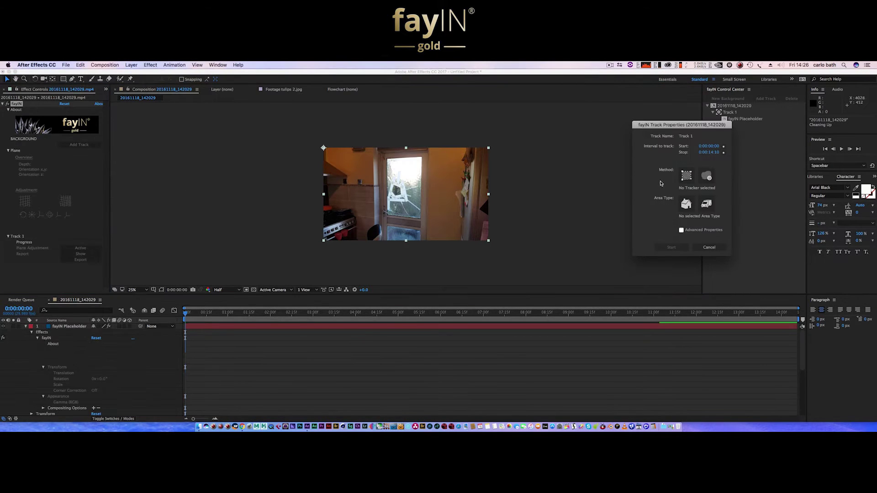
left_click_drag(691, 126, 688, 140)
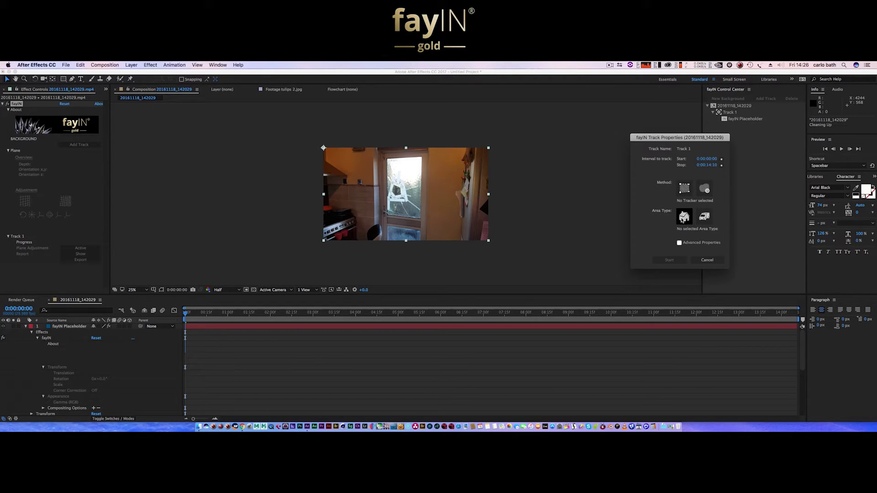
Step: Draw a static Rectangle Region Tracker around the door's glass pane and start tracking
left_click(684, 188)
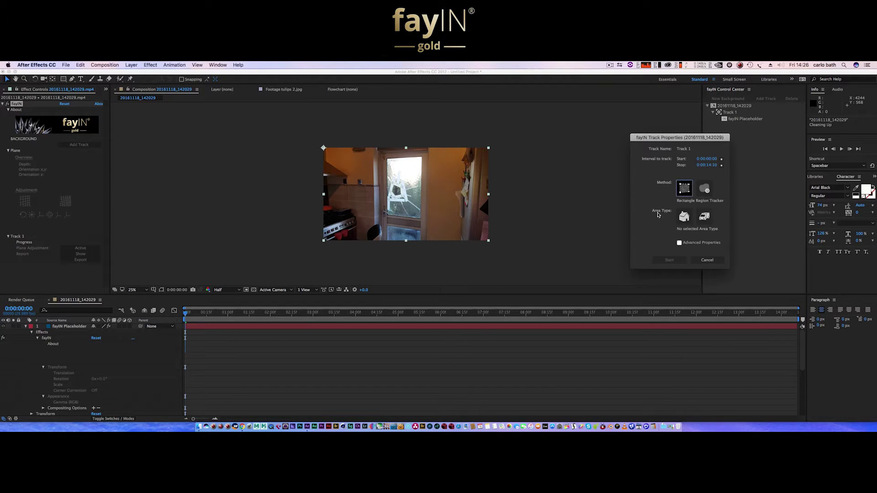
left_click(387, 160)
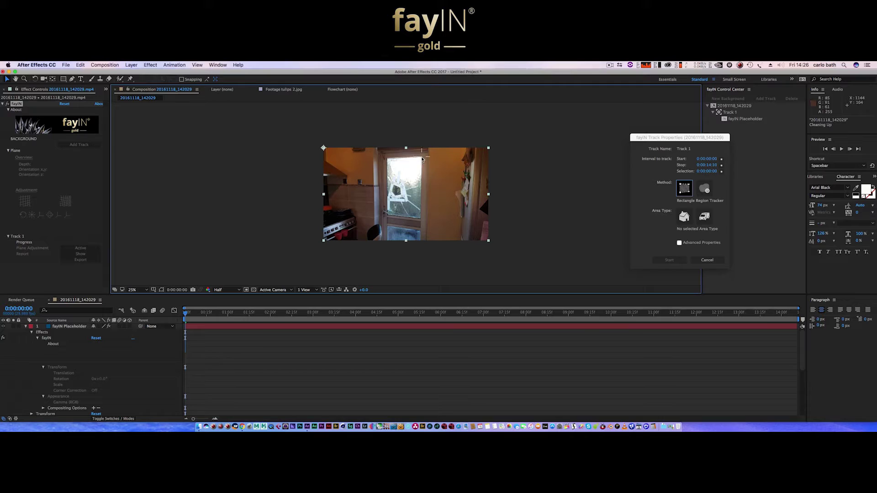
left_click(420, 220)
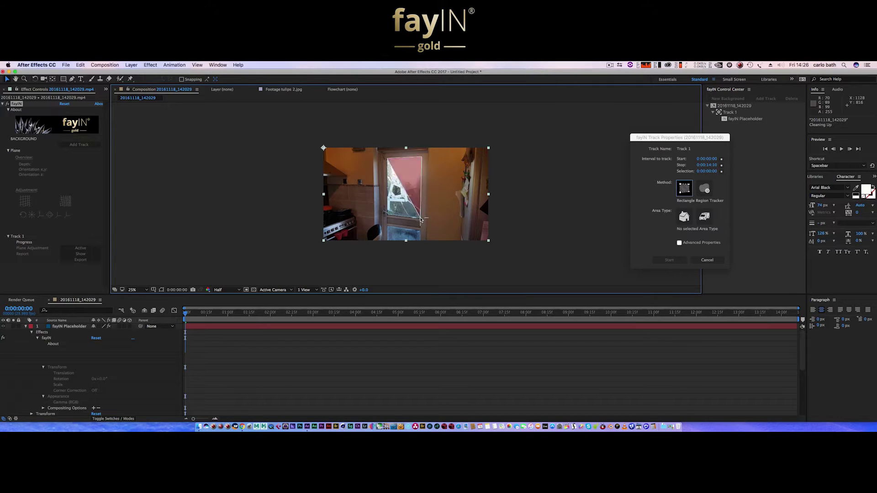
left_click(388, 215)
left_click(683, 218)
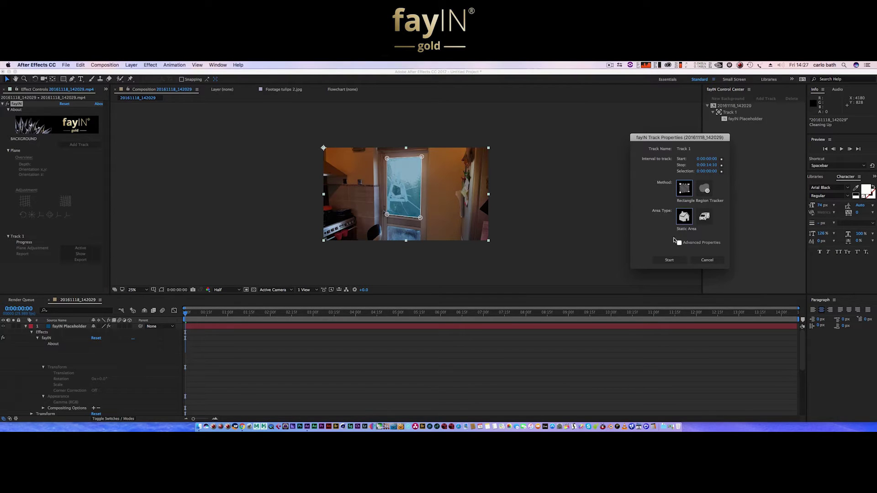
left_click(670, 260)
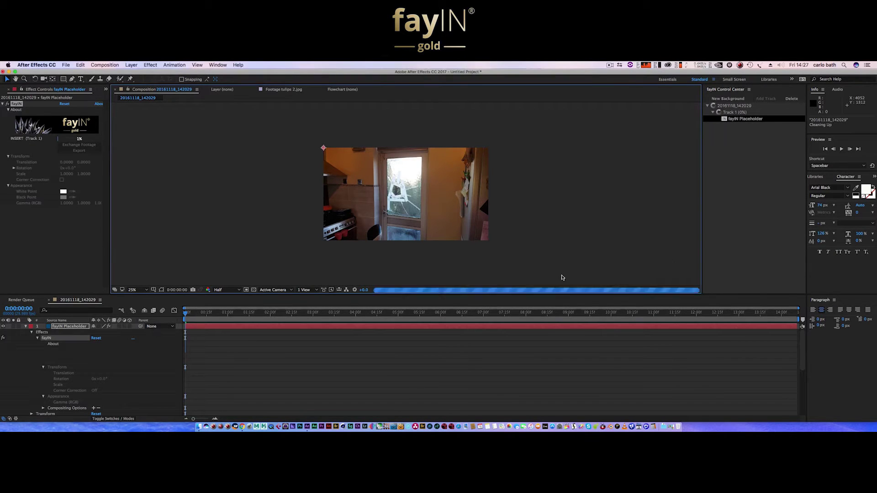
Step: Collapse the fayIN Placeholder layer's properties once Track 1 finishes tracking
left_click(25, 327)
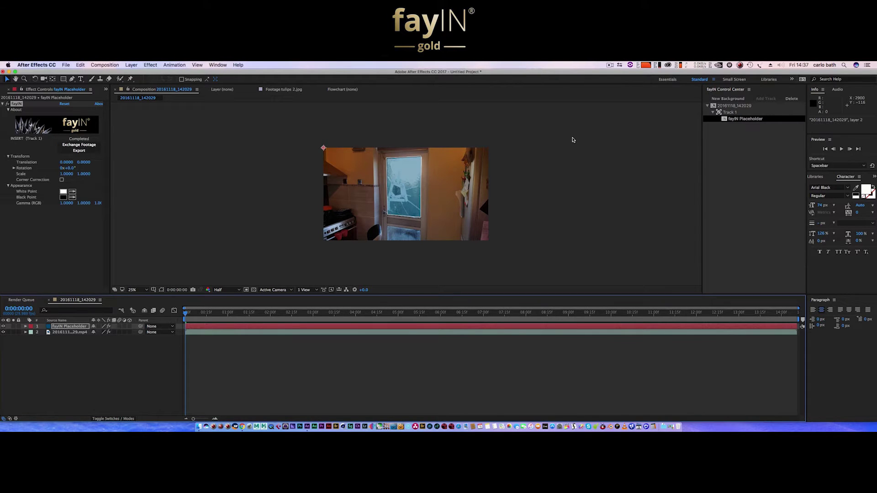
Step: Play and scrub the tracked footage to check the track, then show Track 1's settings
left_click(841, 149)
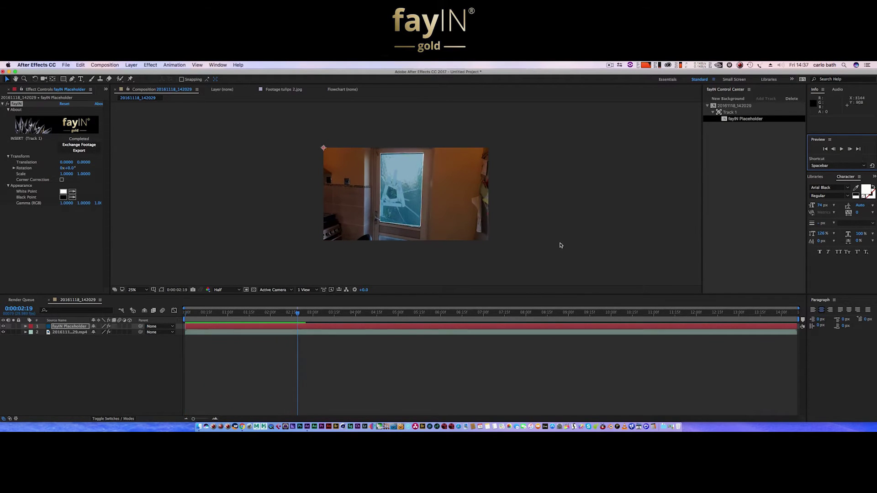
left_click(295, 314)
left_click_drag(298, 314, 185, 314)
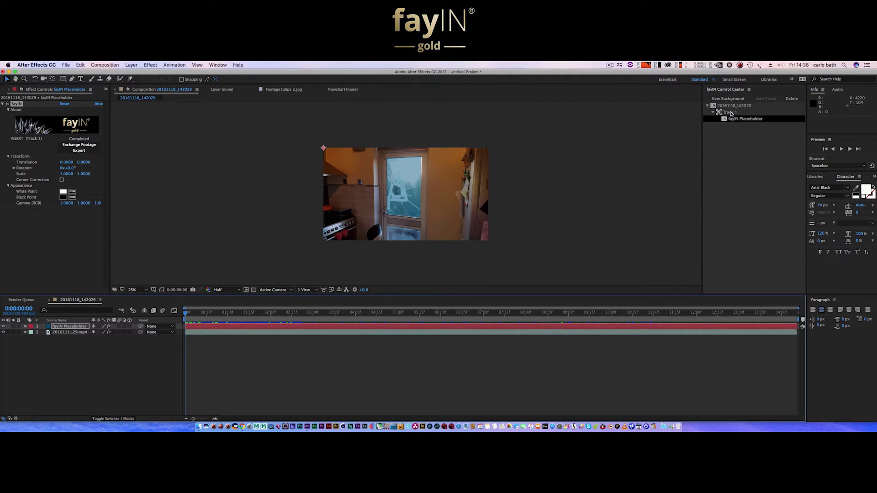
left_click(732, 113)
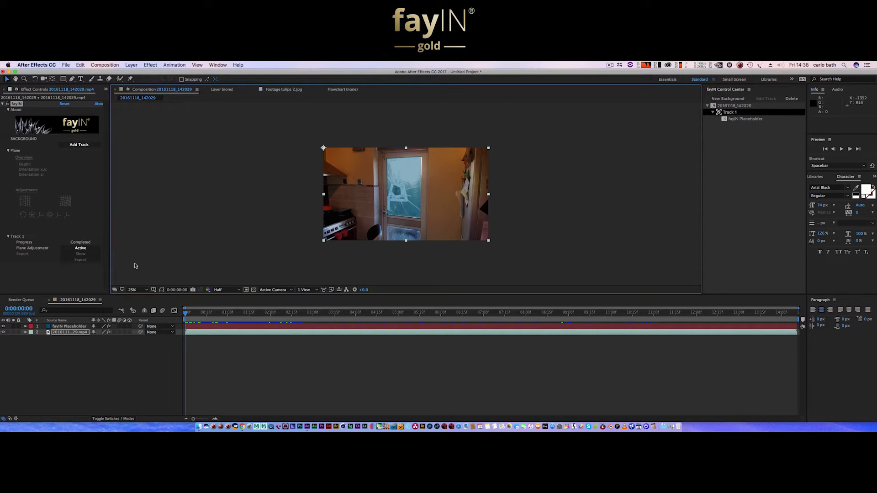
Step: Activate Plane Adjustment and export Track 1 as a null object with insert and new camera
left_click(80, 249)
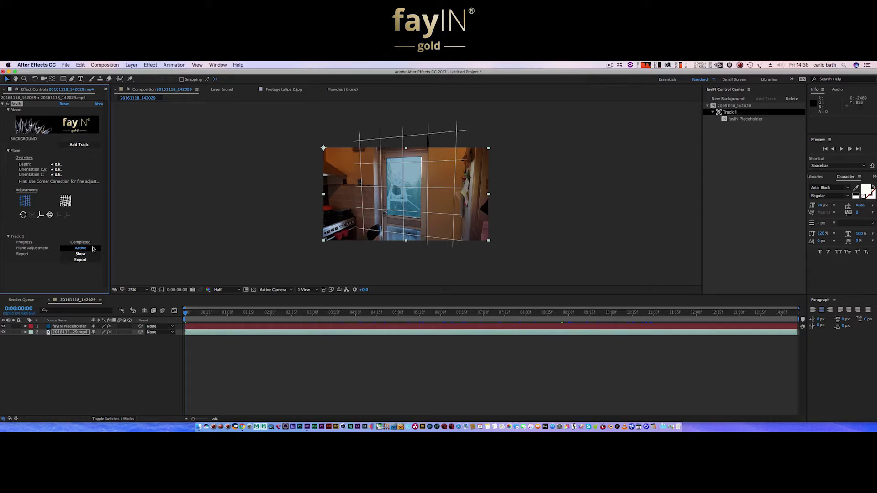
left_click(88, 260)
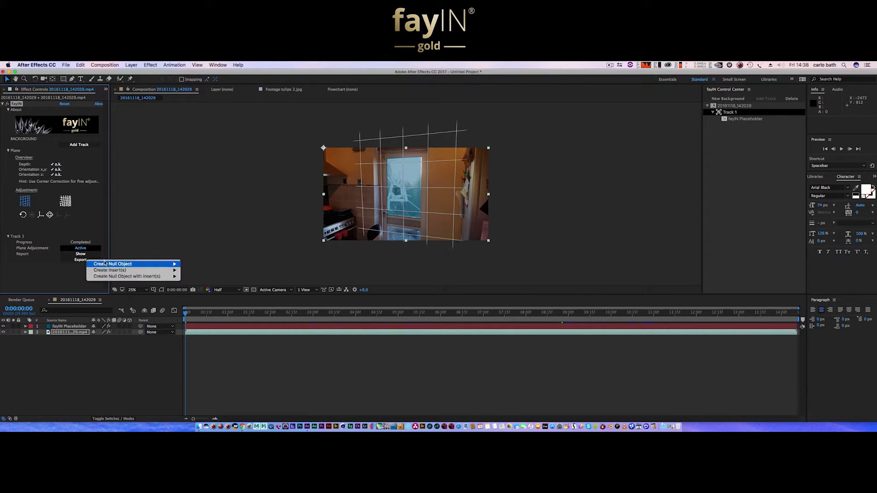
mouse_move(117, 277)
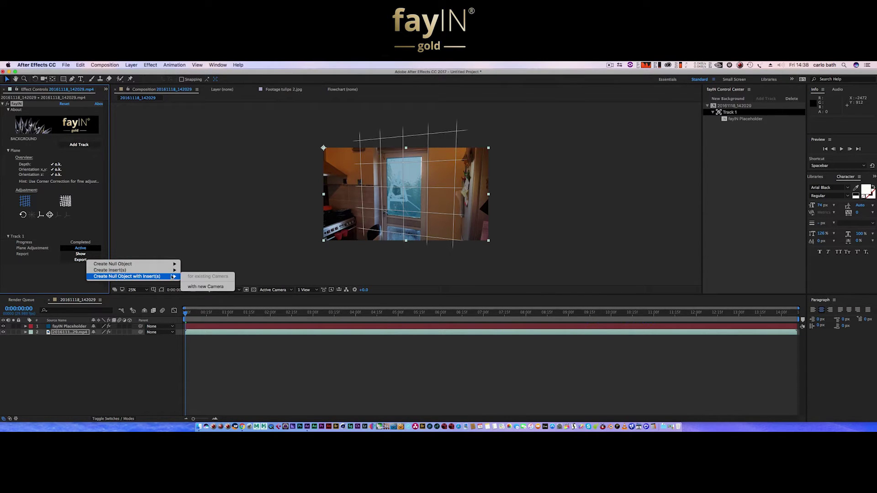
left_click(205, 287)
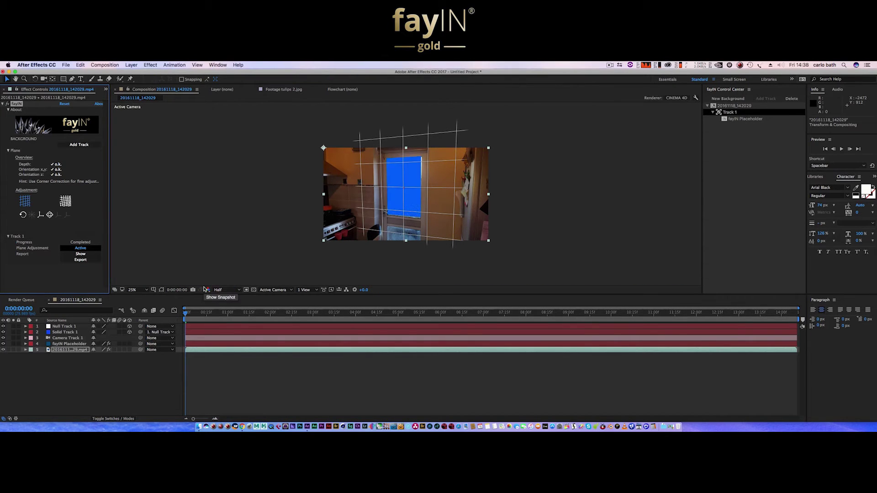
Step: Swap Solid Track 1's source for tulips 2.jpg from the Project panel
left_click(61, 333)
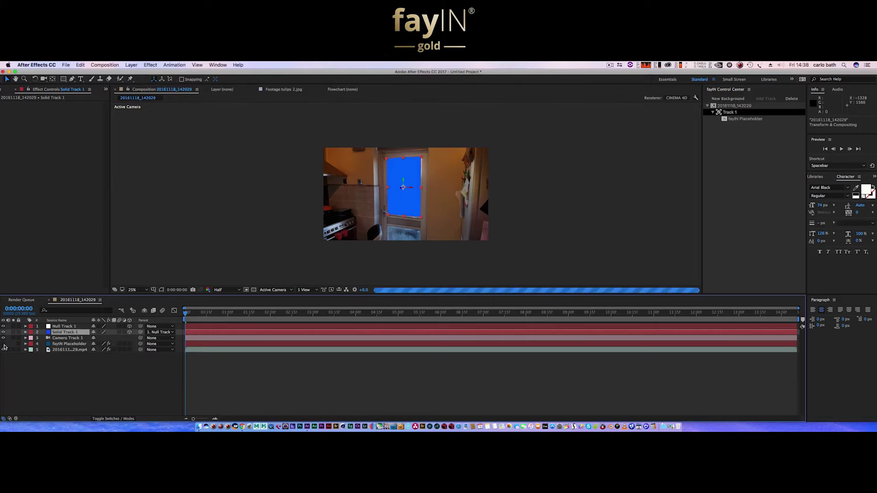
left_click(105, 90)
left_click(112, 98)
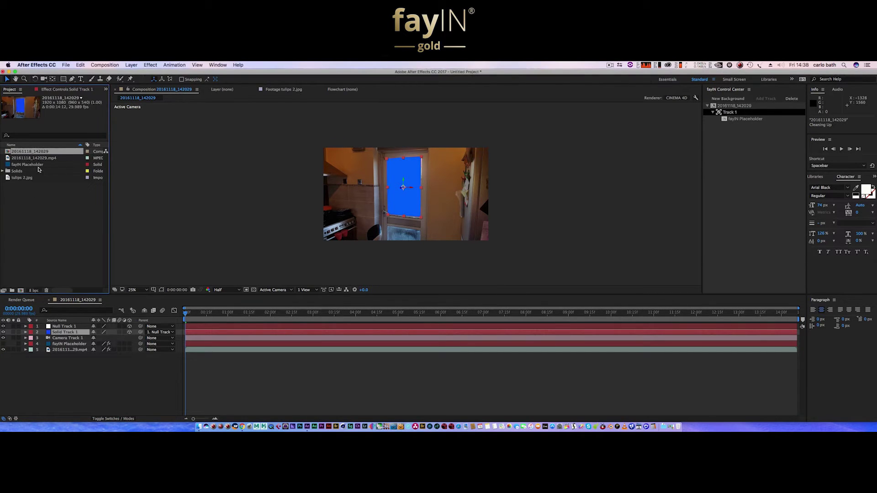
left_click(25, 179)
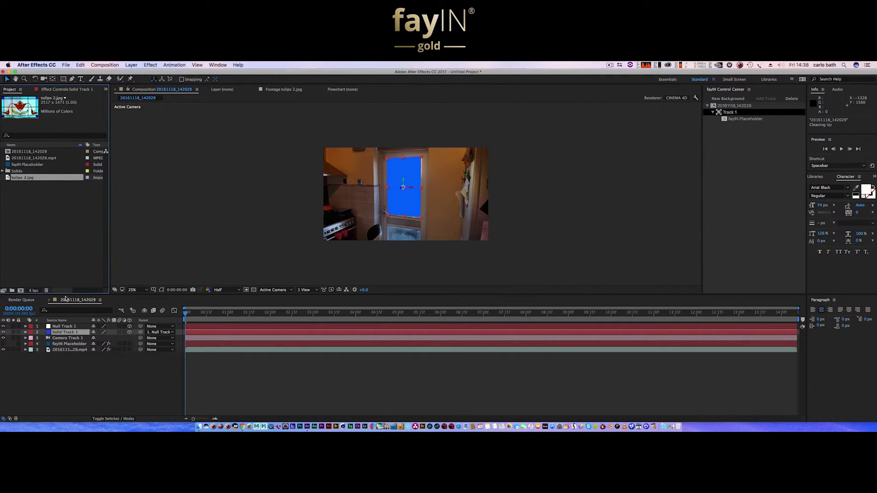
left_click_drag(22, 178, 407, 188)
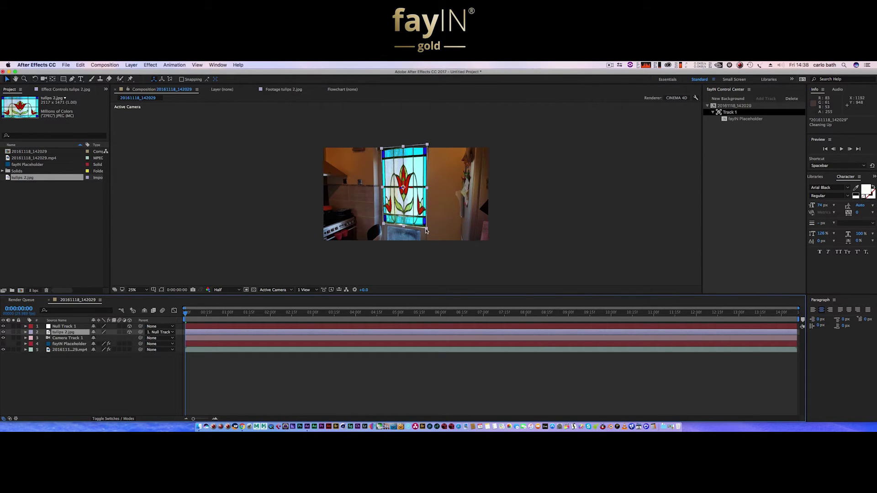
Step: Rescale the tulips image with its corner handles to fit the upper glass pane, zooming the view in
left_click_drag(426, 231, 424, 227)
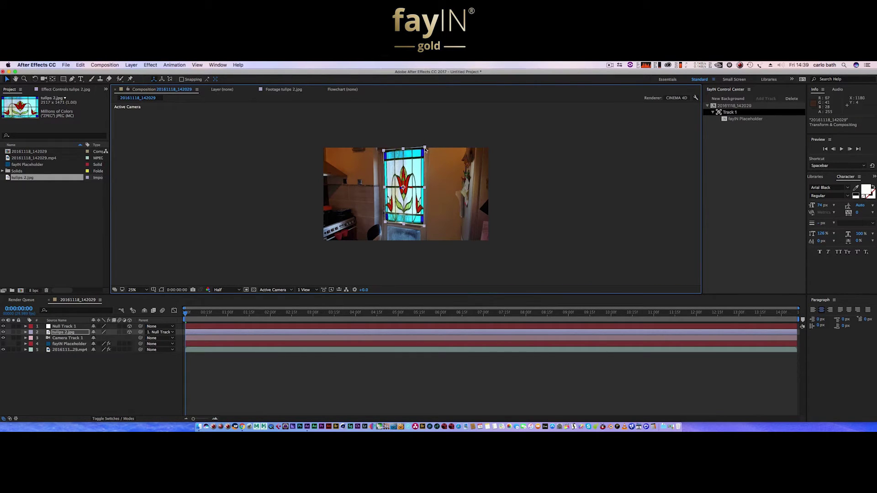
left_click_drag(425, 149, 423, 157)
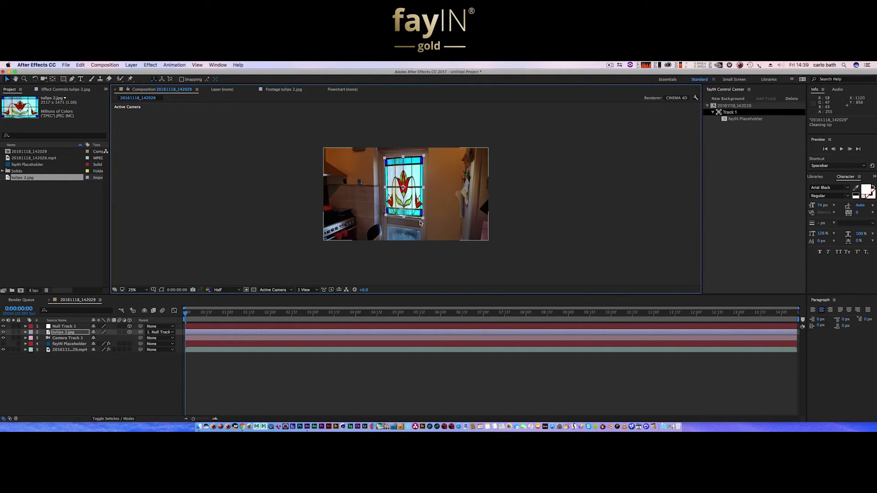
left_click_drag(424, 218, 424, 224)
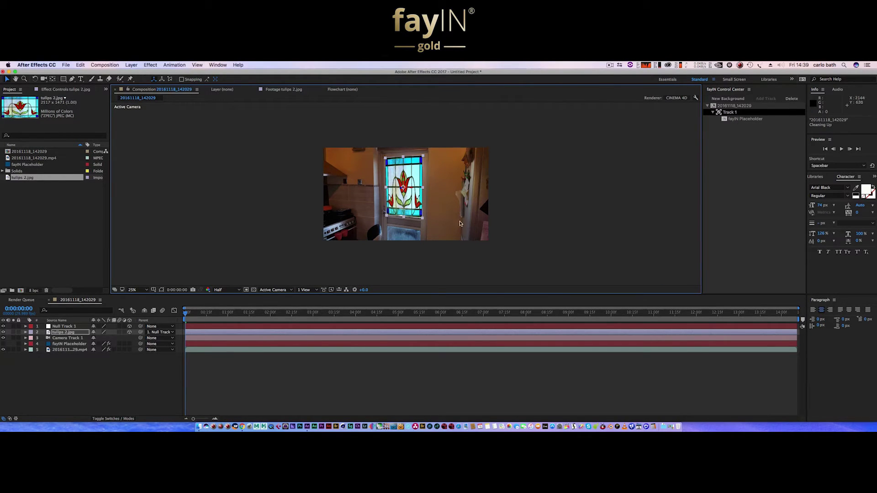
left_click(254, 253)
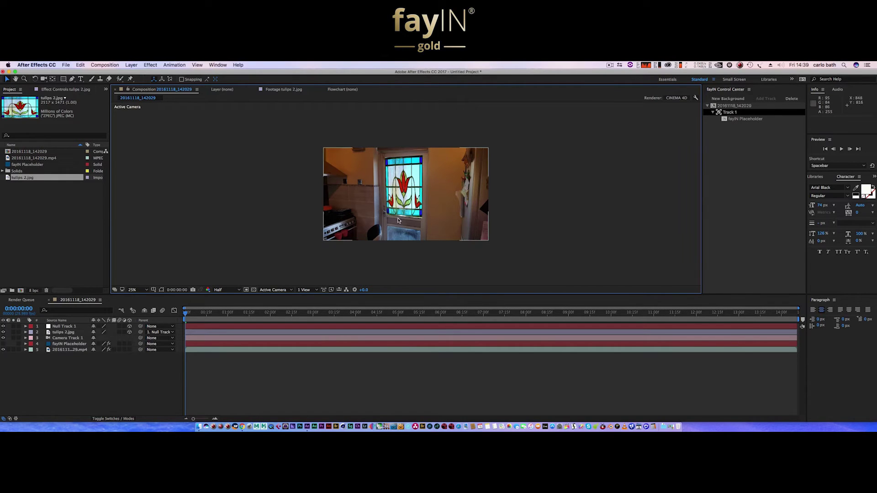
key("period")
left_click(402, 169)
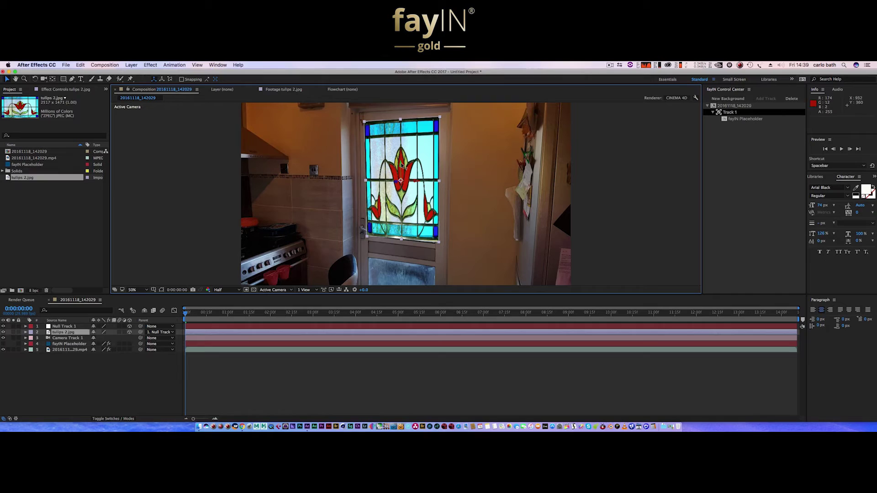
Step: Nudge the tulips image down slightly and set its Opacity to 50%, then to 10%
left_click_drag(402, 165, 402, 172)
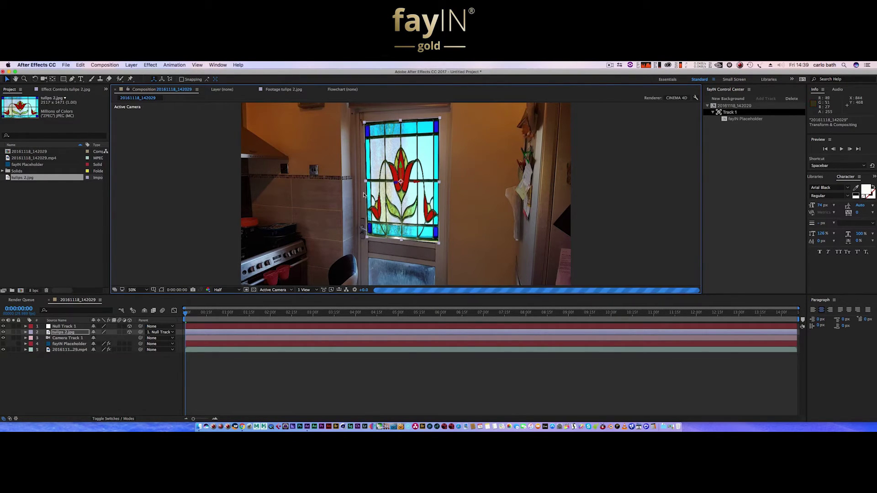
left_click(70, 333)
left_click(25, 333)
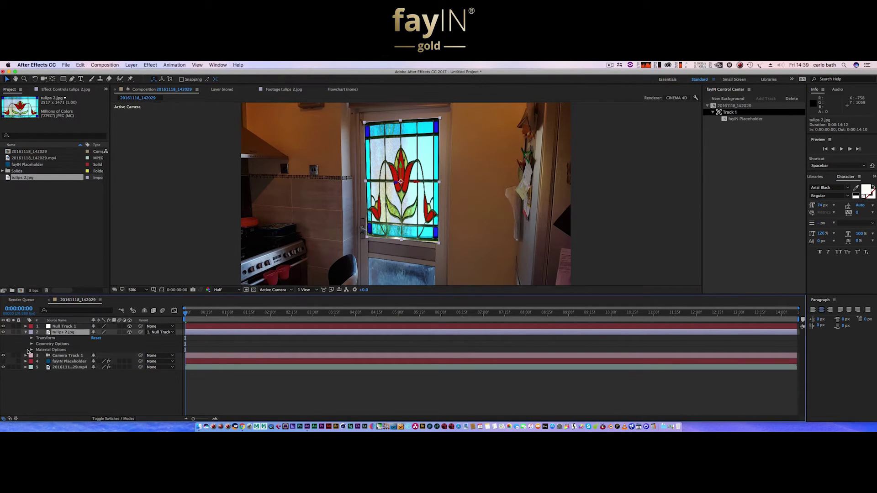
left_click(32, 338)
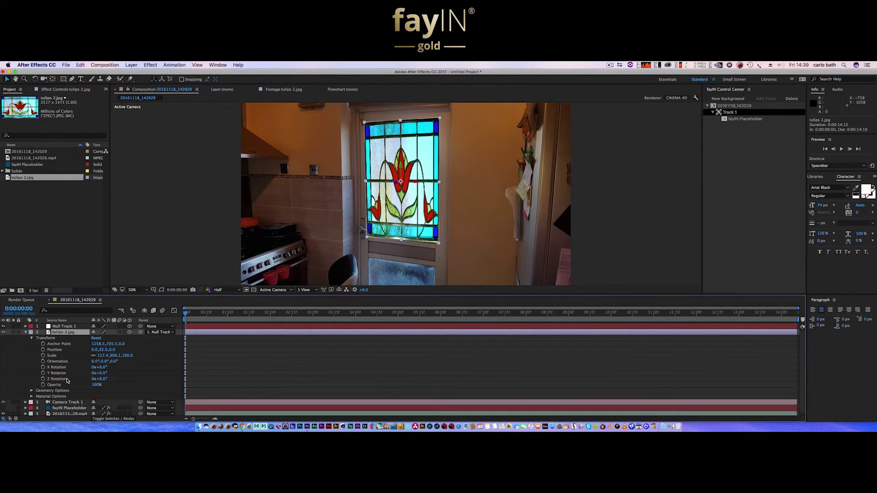
left_click(97, 385)
type("50")
key("Return")
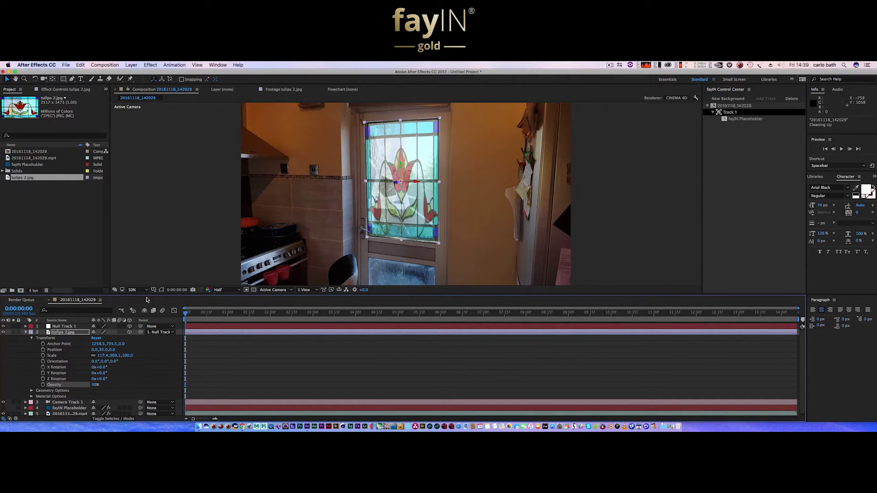
left_click(93, 385)
type("10")
key("Return")
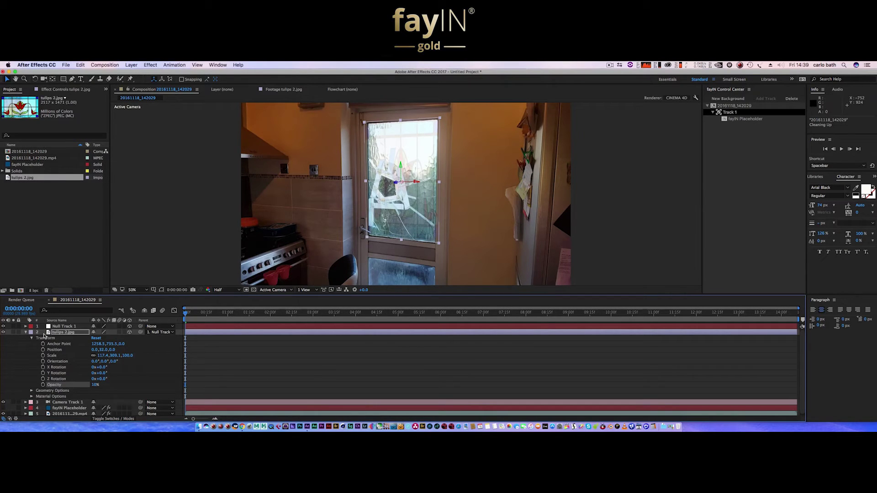
Step: Draw a closed four-point Pen mask on tulips 2.jpg along the glass pane's corners
left_click(26, 332)
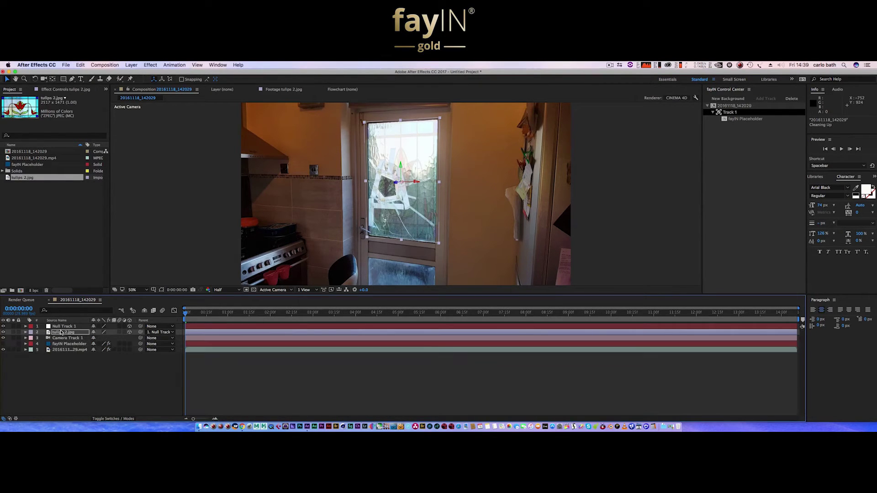
left_click(61, 332)
left_click(72, 79)
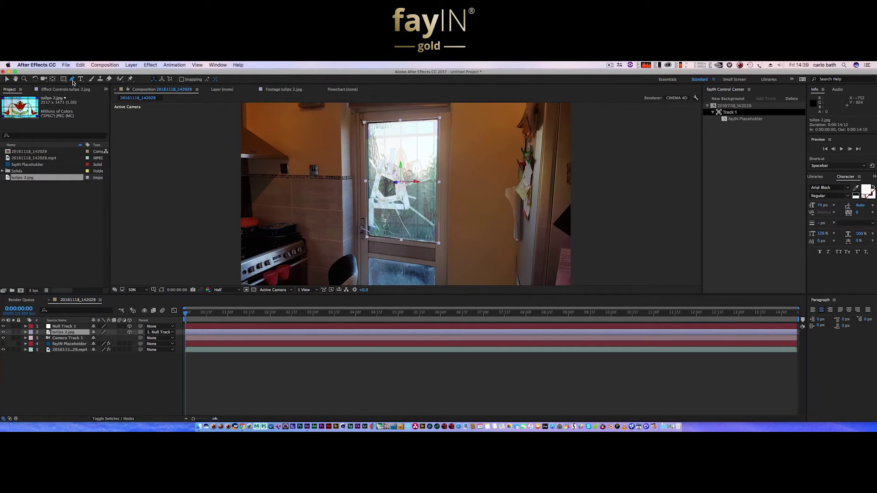
left_click(368, 122)
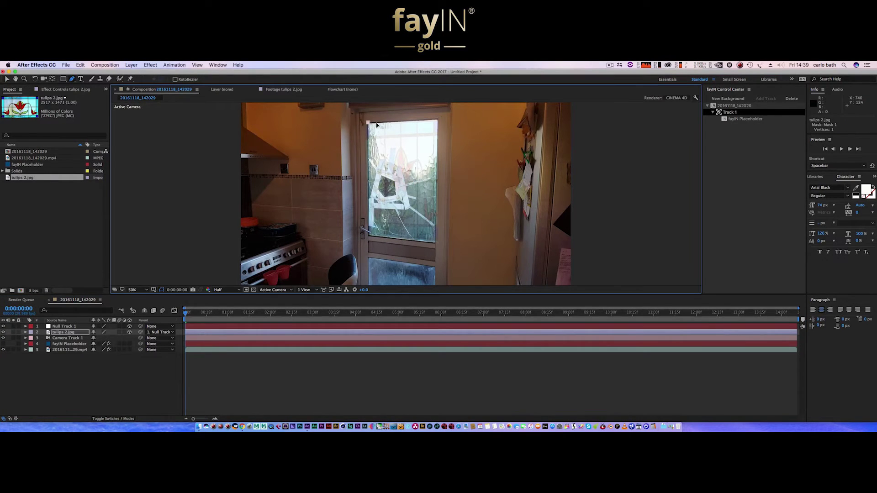
left_click(438, 120)
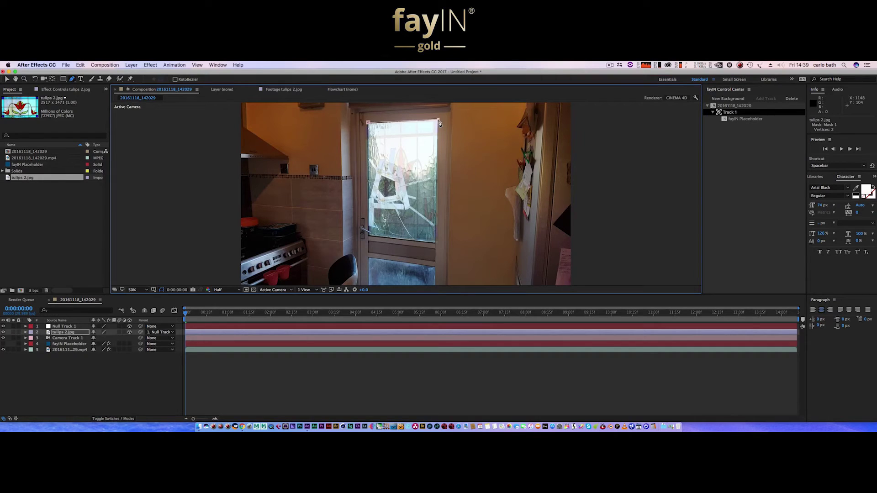
left_click(436, 243)
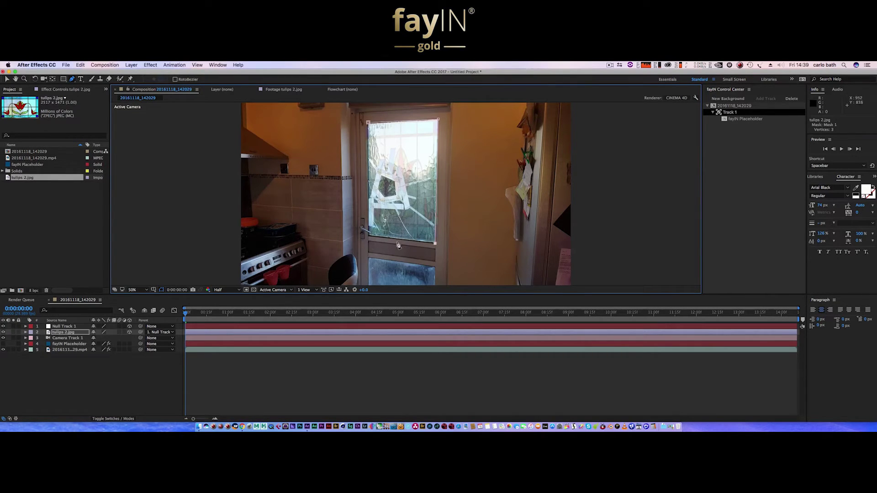
left_click(368, 236)
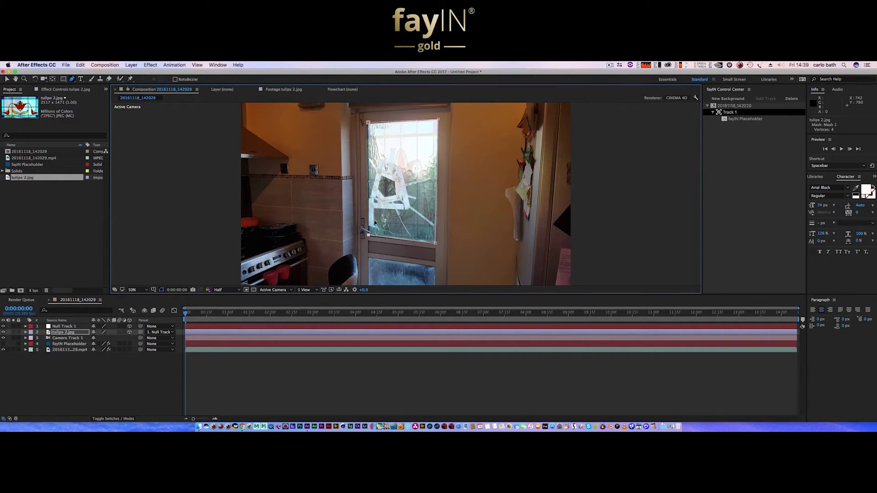
left_click(368, 122)
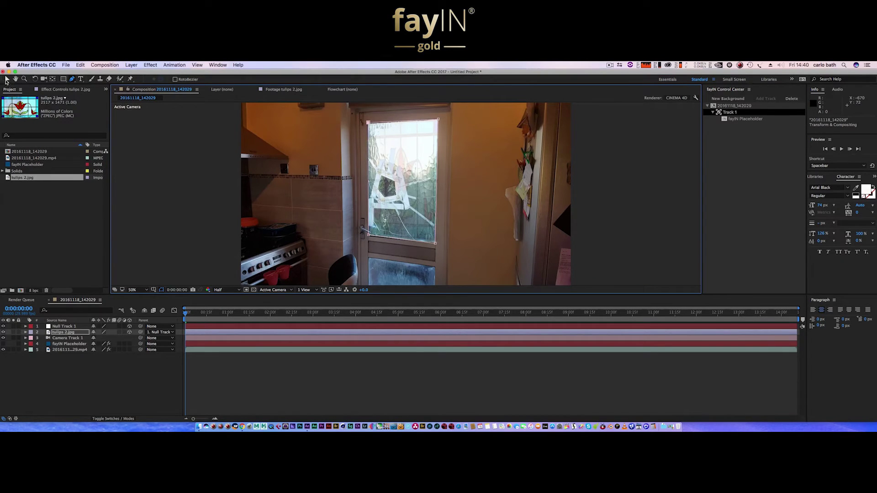
left_click(8, 80)
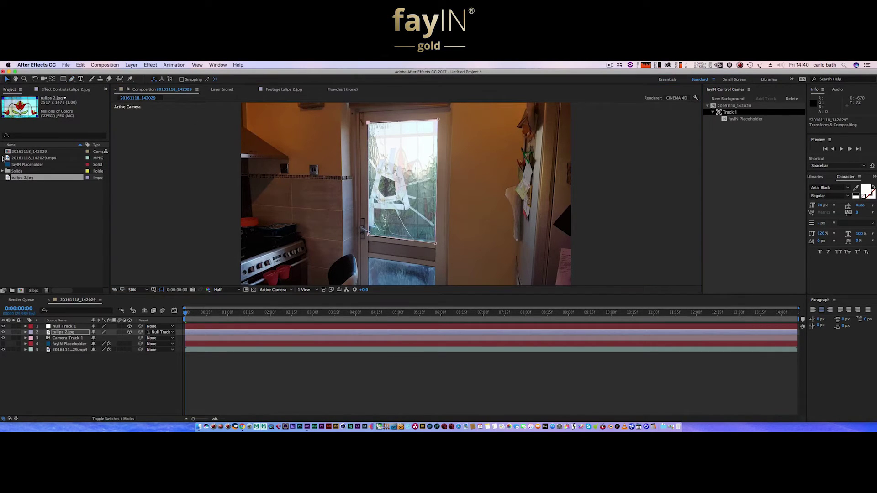
left_click(27, 333)
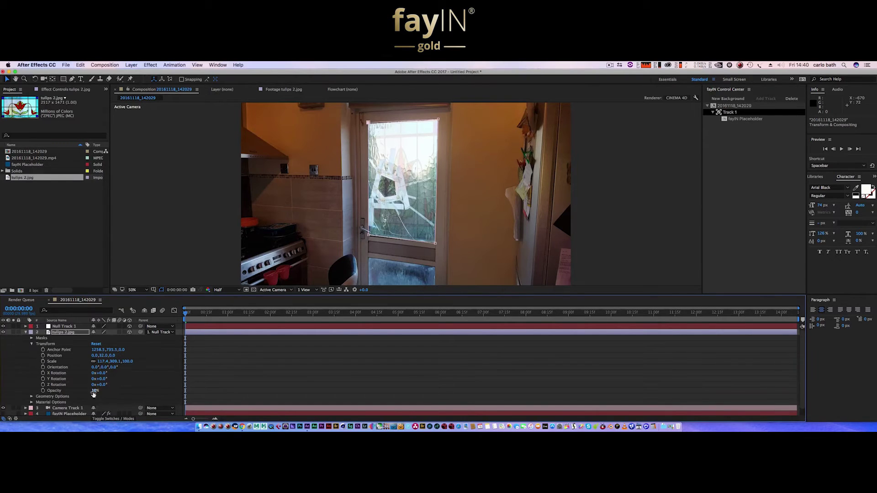
Step: Set the tulips 2.jpg layer's Opacity back to 100 and collapse the layer
left_click(92, 391)
type("100")
key("Return")
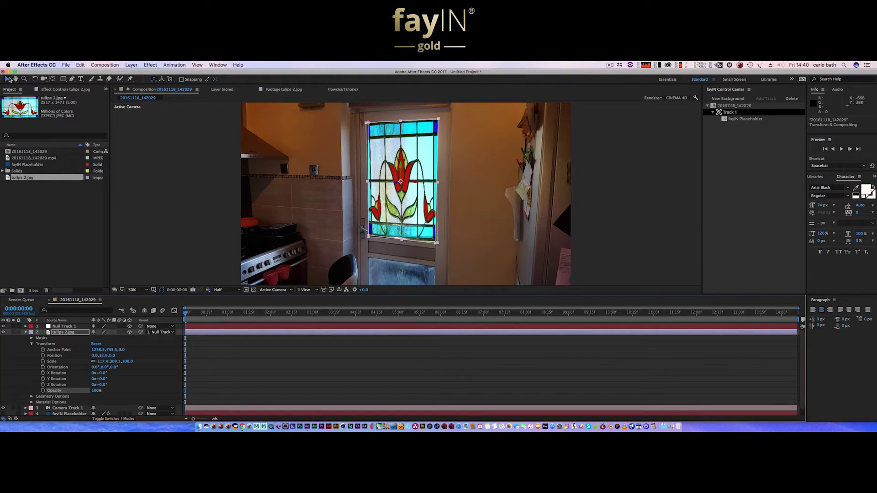
left_click(434, 243)
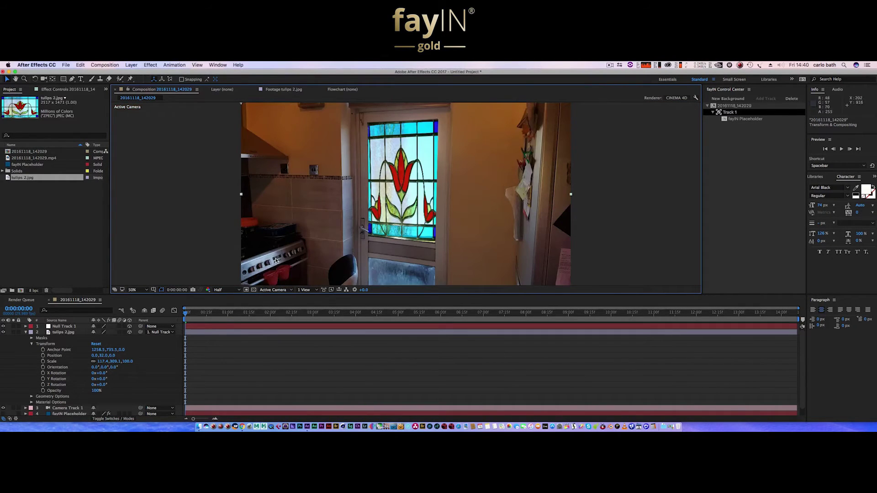
left_click(26, 333)
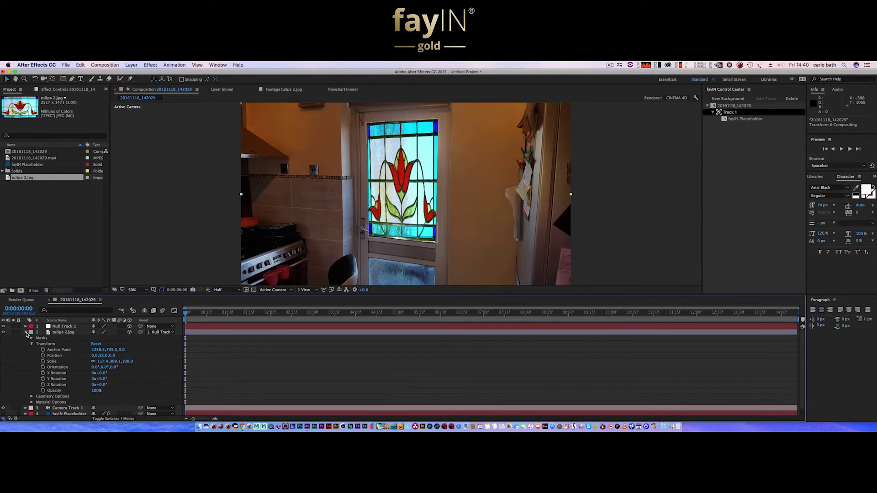
left_click(841, 150)
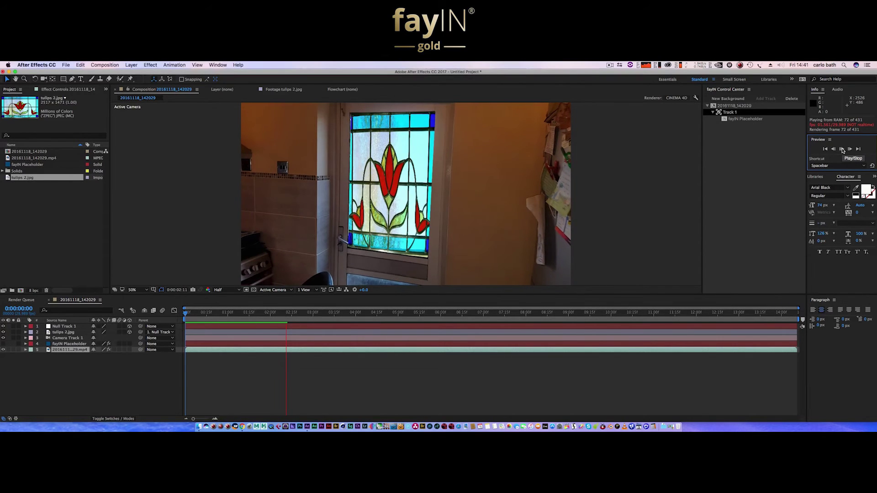
left_click(844, 150)
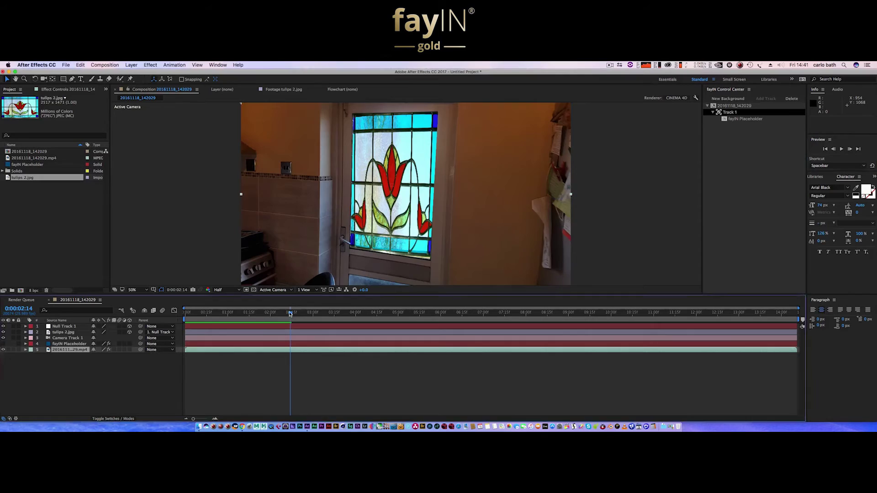
left_click_drag(291, 316, 181, 319)
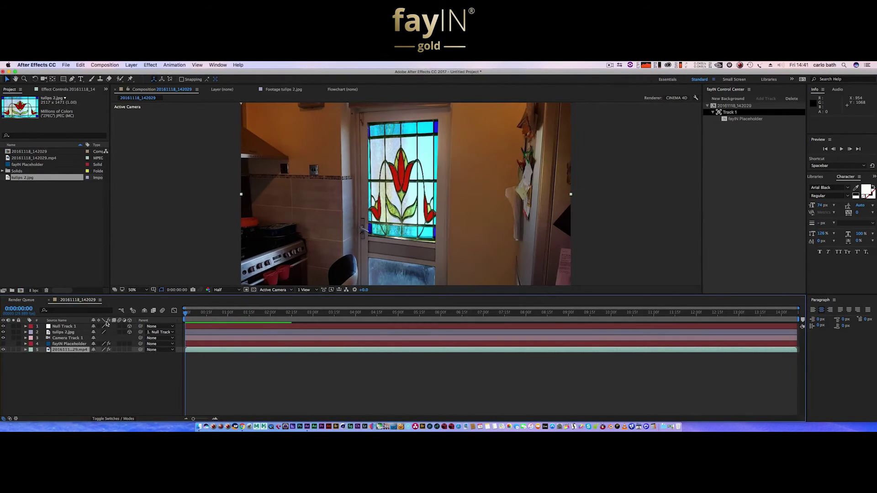
Step: Draw a closed four-point Mask 2 on tulips 2.jpg at the window's corners
left_click(73, 332)
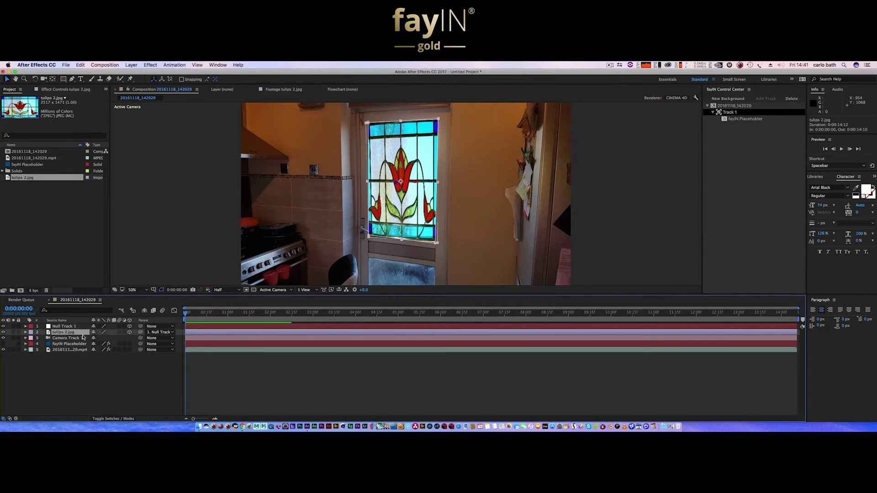
left_click(72, 79)
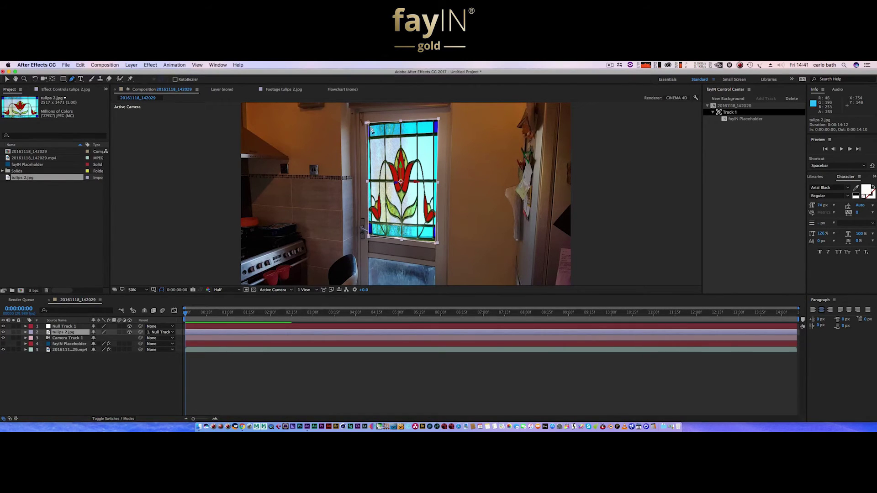
left_click(368, 123)
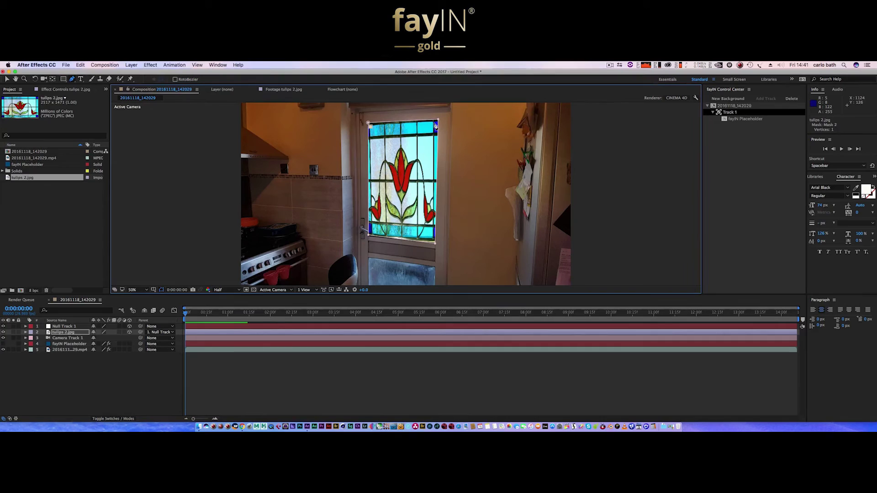
left_click(437, 120)
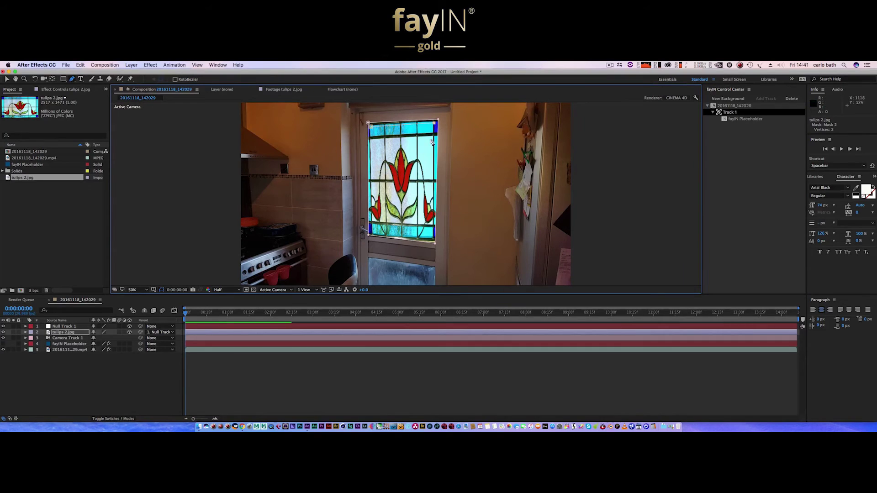
left_click(434, 242)
left_click(370, 234)
left_click(369, 124)
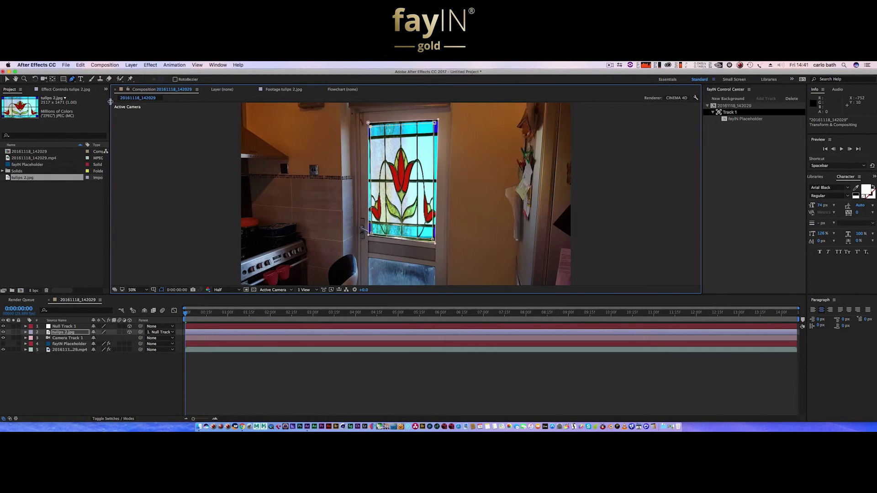
Step: Return to the Selection tool and reveal Mask 1 and Mask 2 in the timeline
left_click(7, 80)
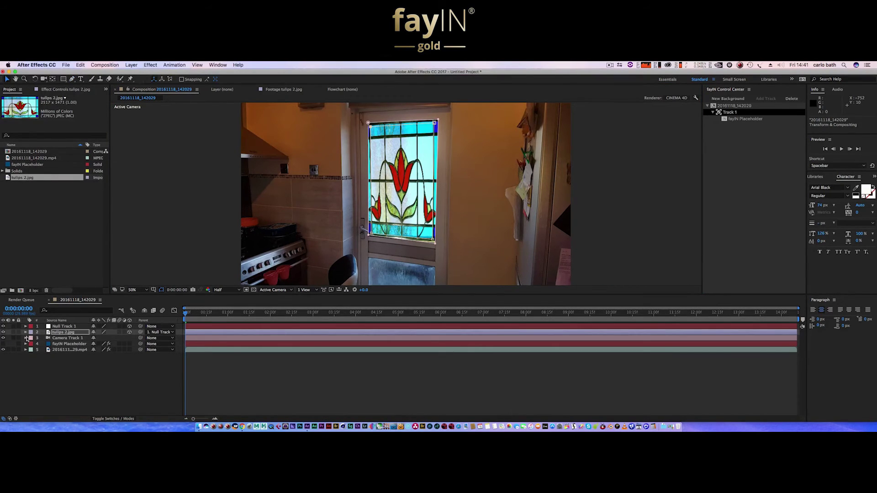
left_click(25, 332)
left_click(32, 339)
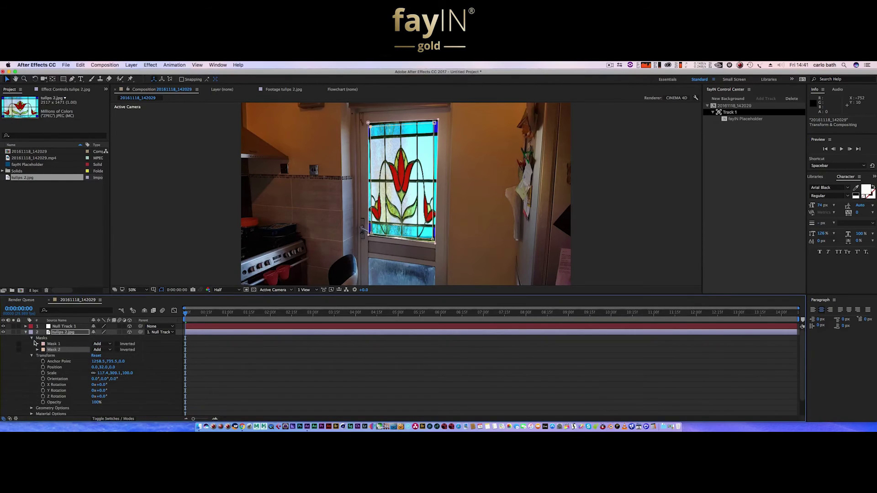
Step: Toggle Mask 2's Inverted option on and back off
left_click(117, 348)
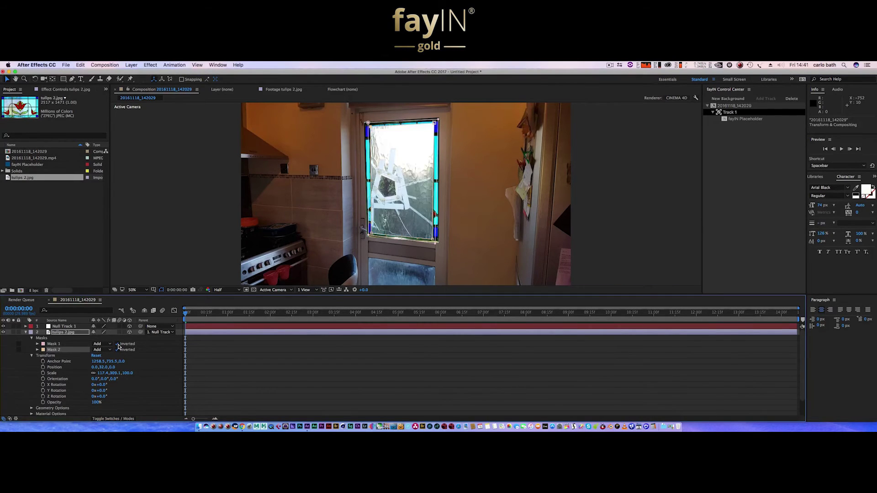
left_click(117, 347)
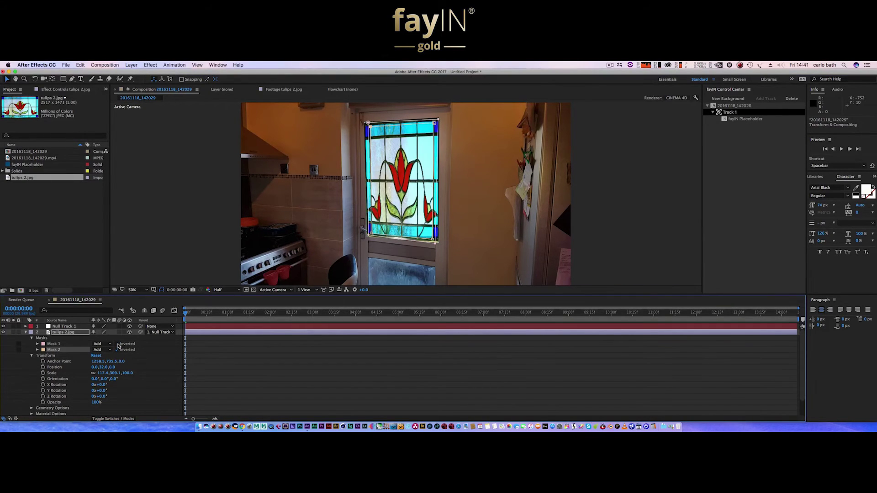
left_click(162, 290)
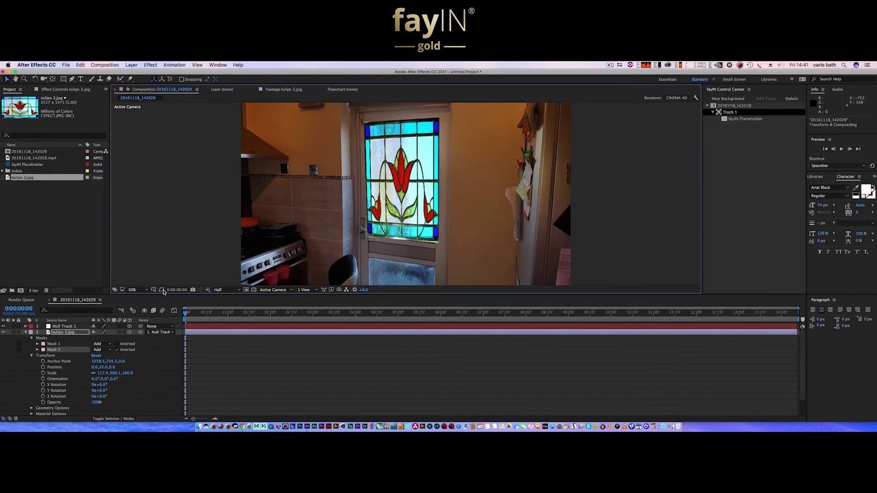
Step: Set Mask 2's Mask Feather to 2 pixels
left_click(59, 349)
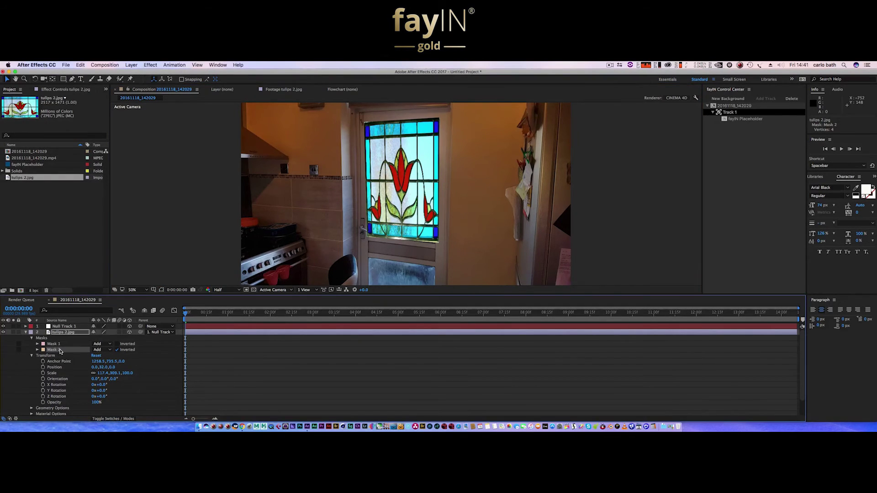
key("f")
left_click(110, 356)
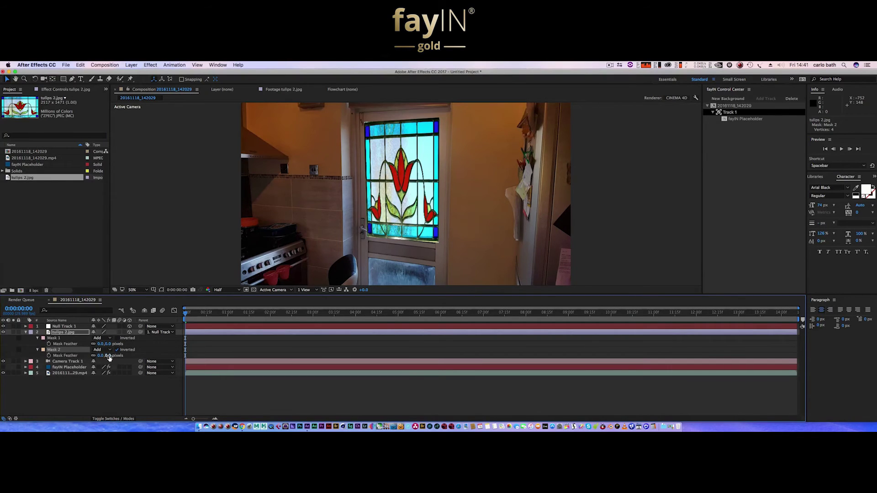
type("2")
key("Return")
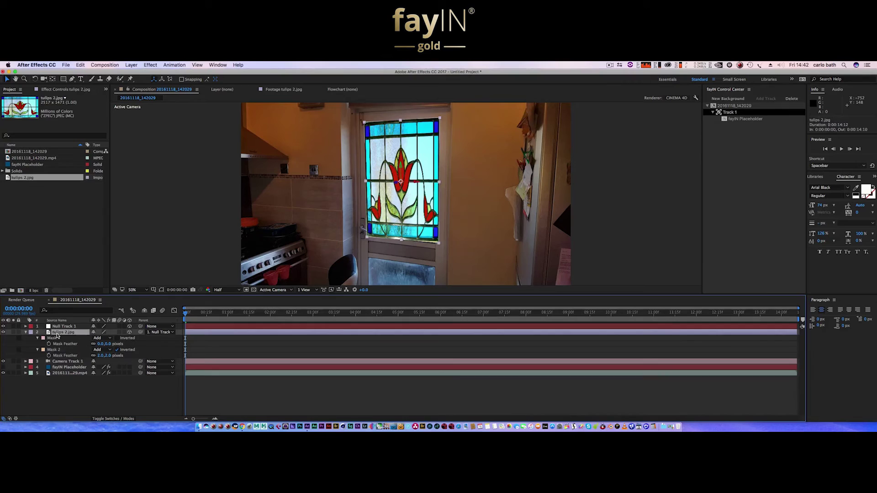
left_click(440, 184)
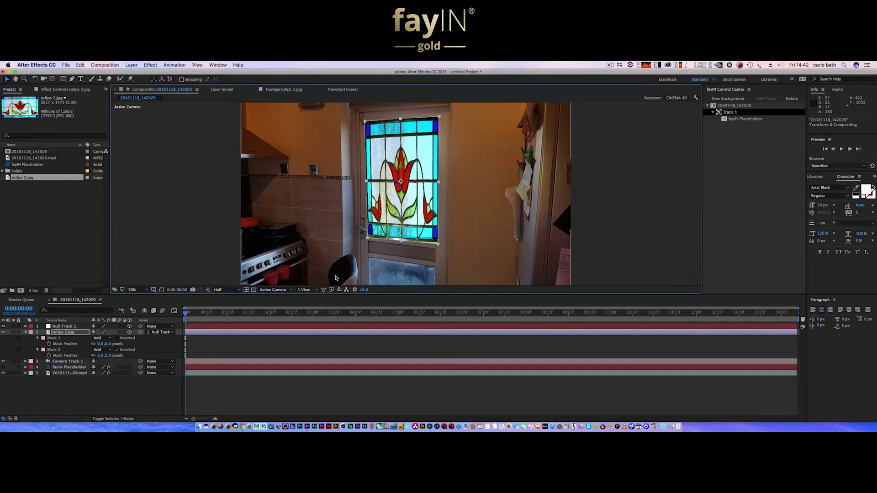
Step: Collapse the tulips 2.jpg layer and duplicate it with Cmd+D
left_click(72, 334)
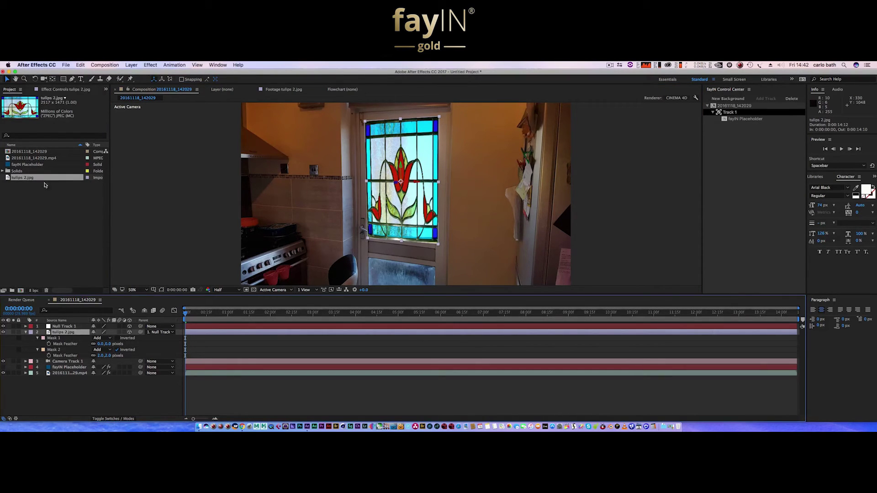
left_click(439, 184)
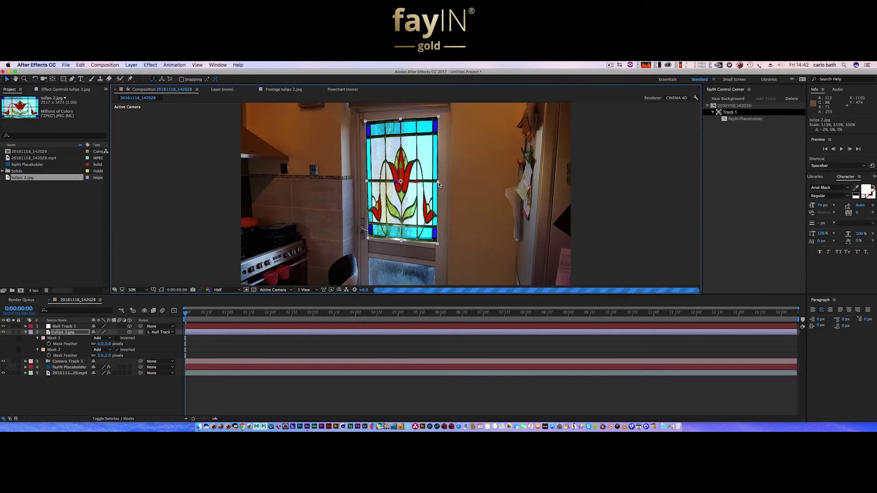
left_click(64, 337)
left_click(26, 332)
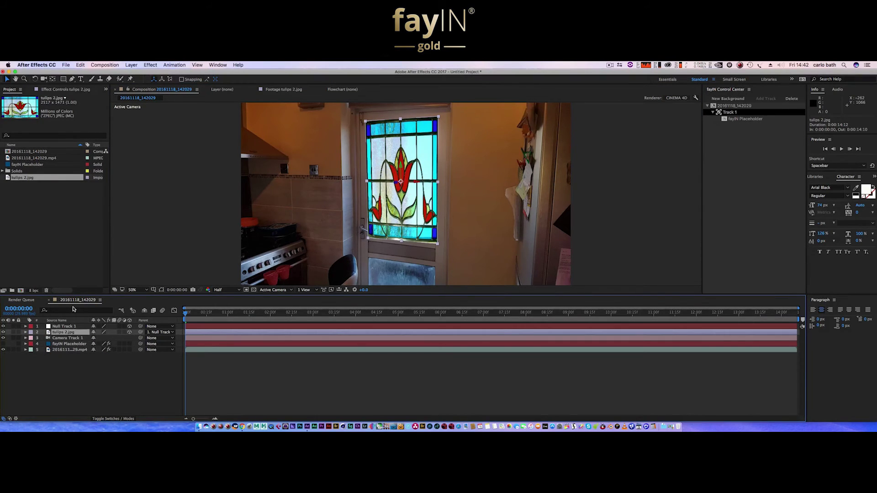
key("super+d")
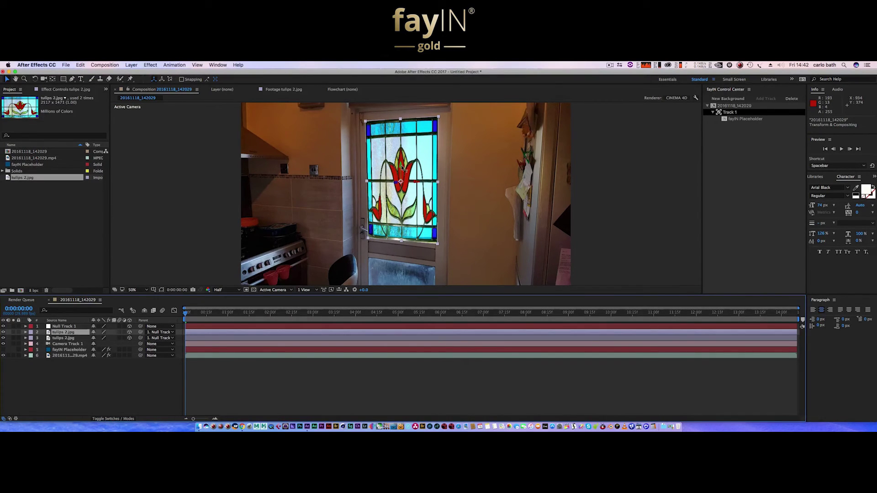
Step: Drag the tulip copy onto the door's lower panel and shrink it slightly to fit
left_click_drag(402, 168, 395, 292)
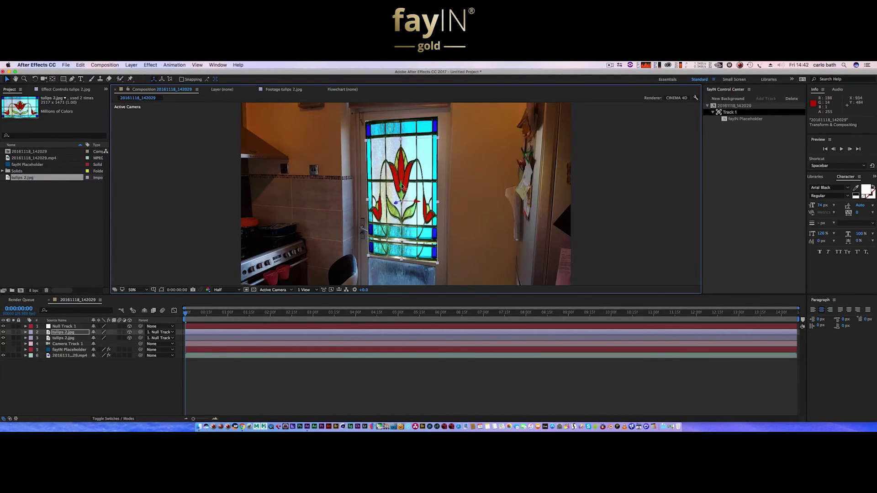
left_click_drag(401, 185, 400, 264)
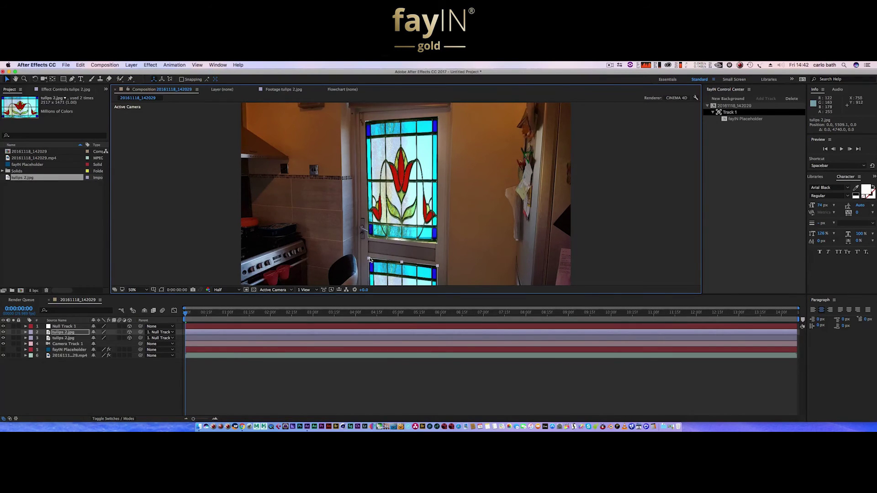
left_click_drag(370, 260, 369, 259)
left_click_drag(437, 268, 435, 269)
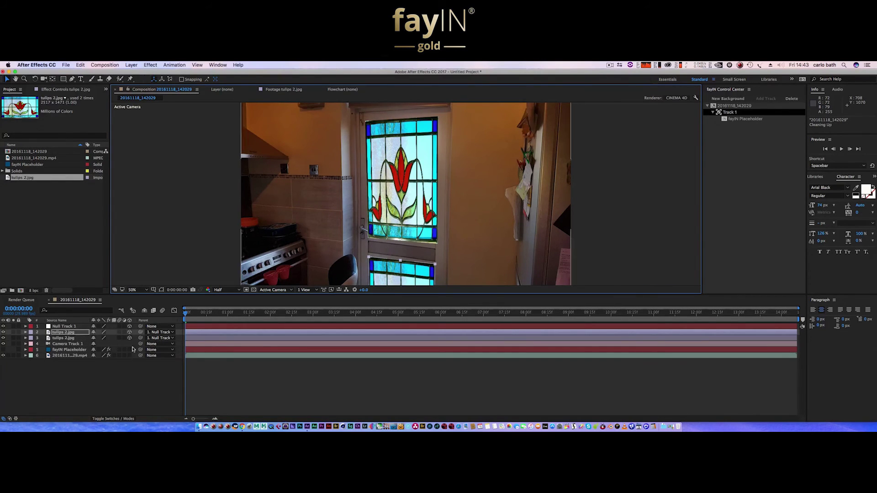
Step: Deselect the tulip layer and play a RAM preview of the composition
left_click(186, 274)
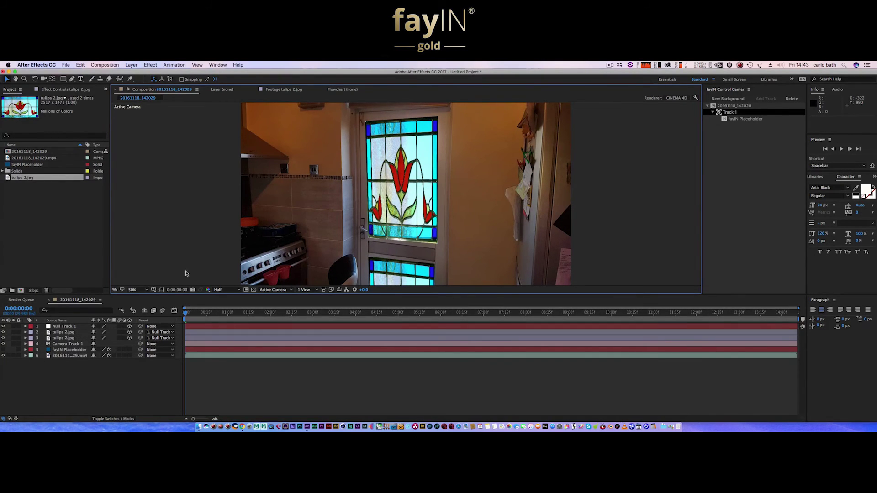
left_click(840, 150)
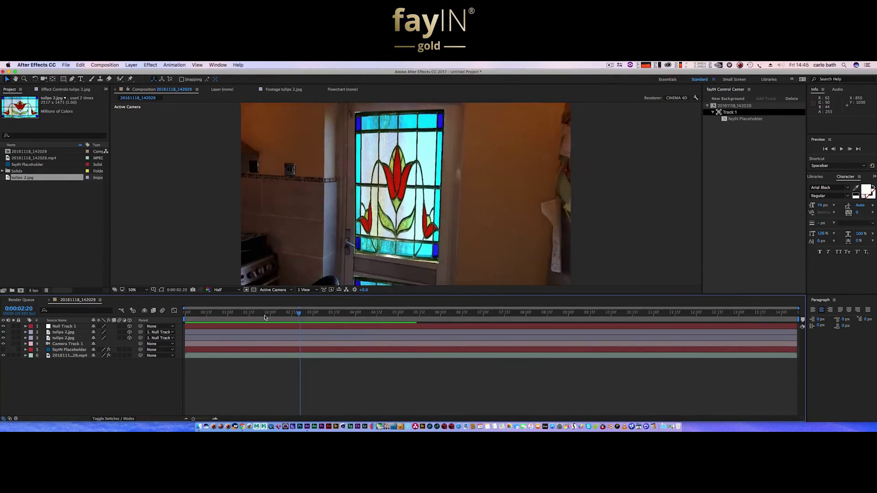
Step: Replay from the first frame, stop at 0:00:04:05, and scrub back toward the start
left_click(240, 313)
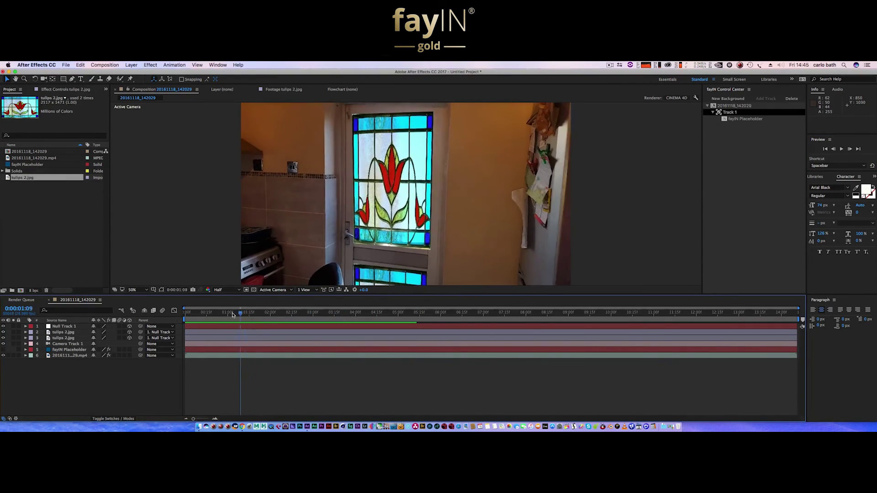
key("Home")
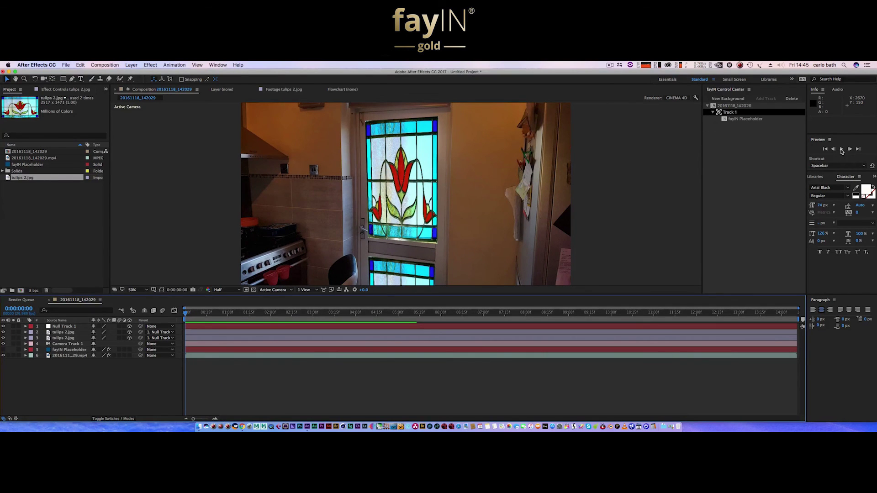
left_click(841, 150)
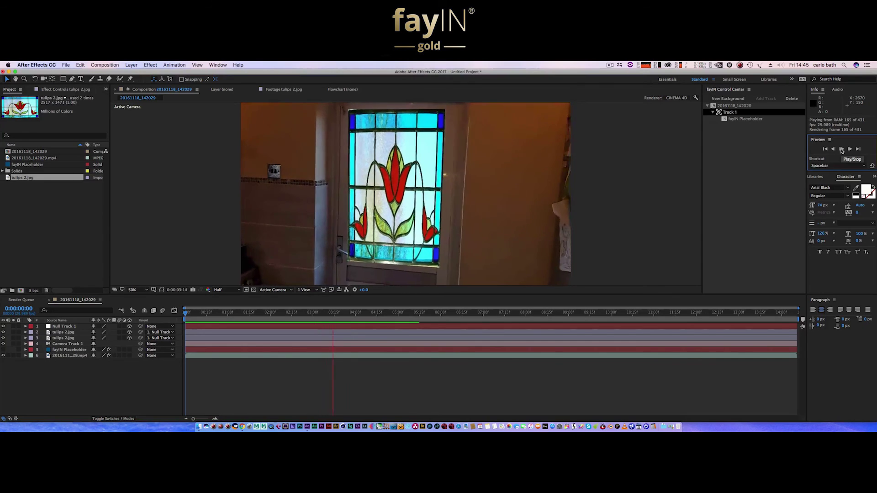
left_click(841, 149)
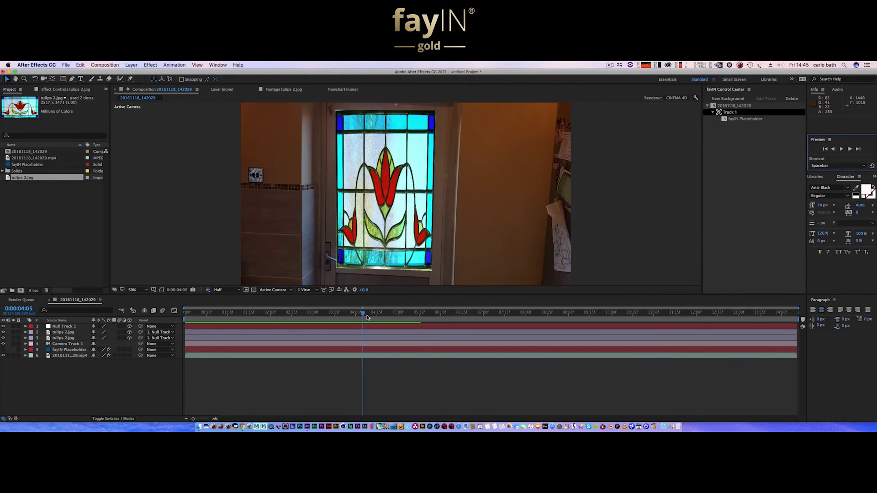
left_click_drag(361, 315, 186, 314)
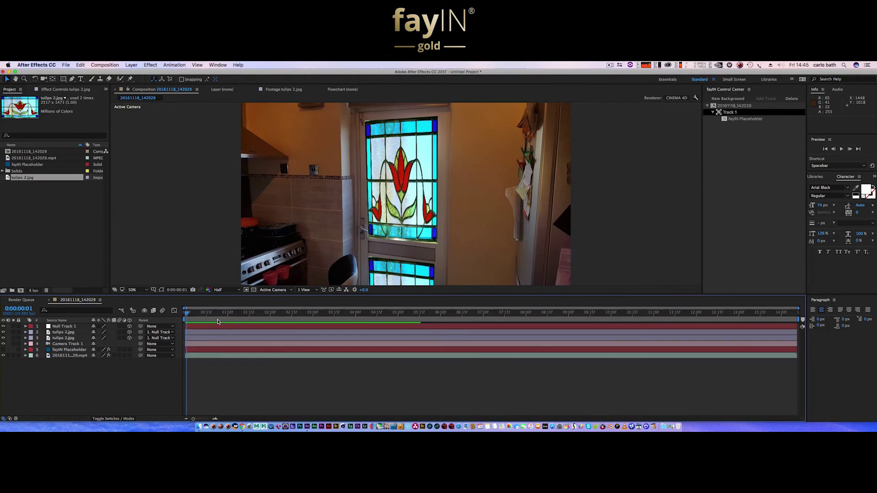